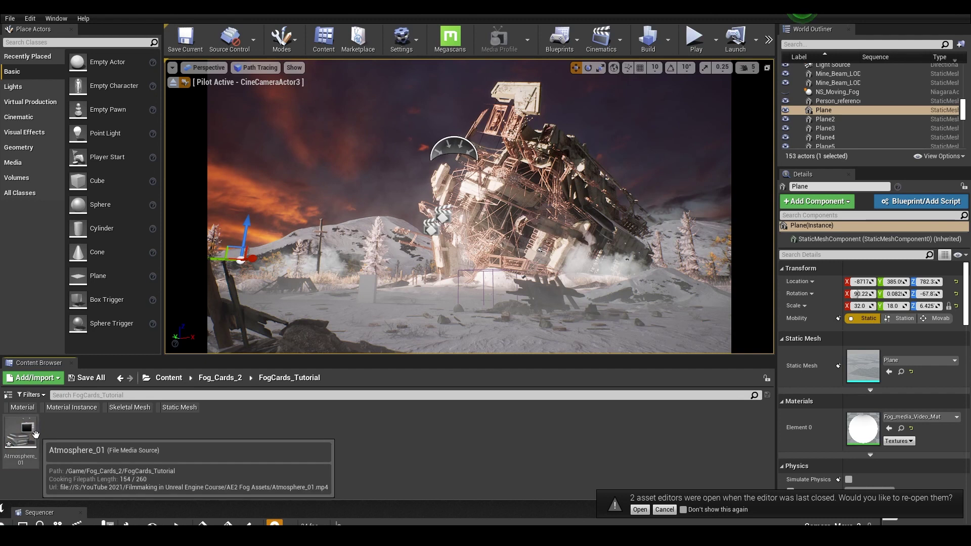
# Create a Media Player with a linked video output MediaTexture asset in the FogCards_Tutorial folder and name it Atm_01_Tutorial
pyautogui.rightClick(91, 439)
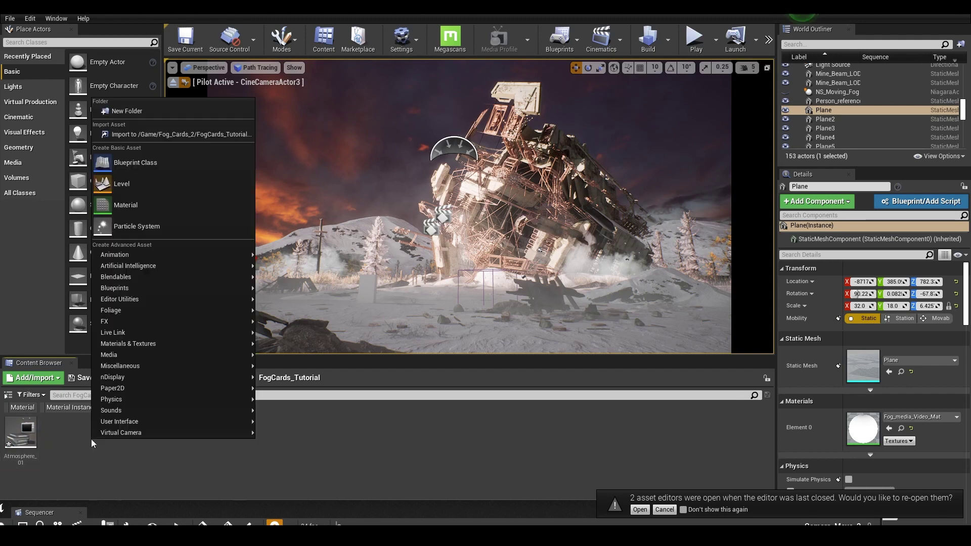
pyautogui.moveTo(150, 354)
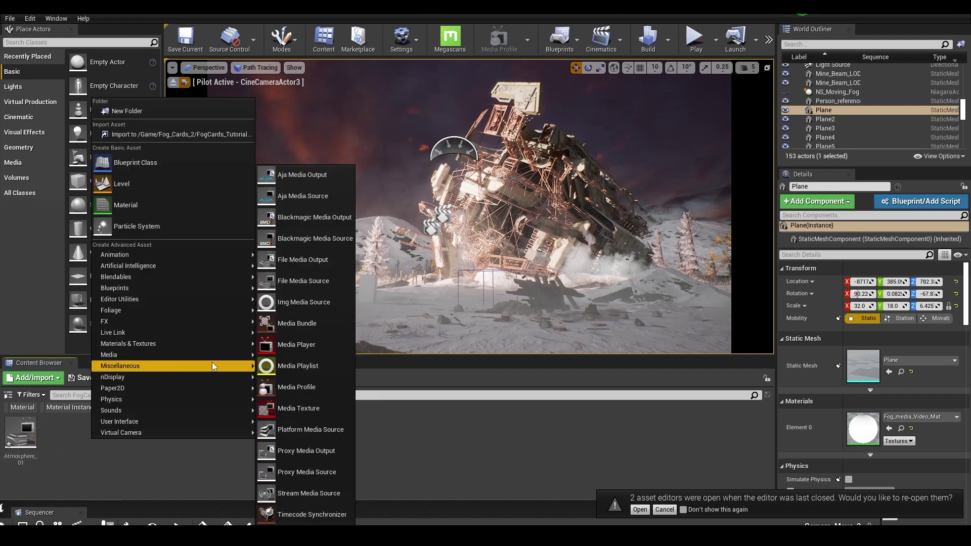
pyautogui.click(305, 346)
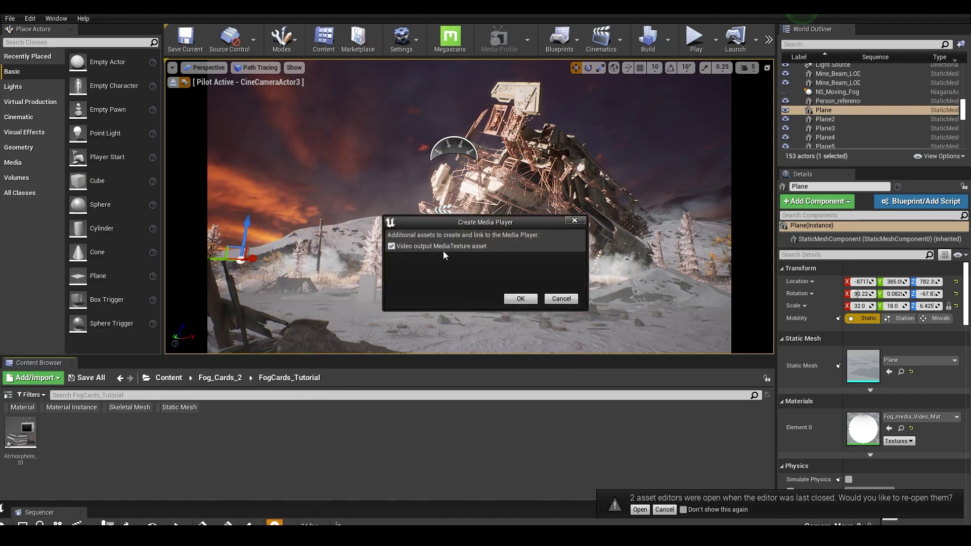
pyautogui.click(521, 299)
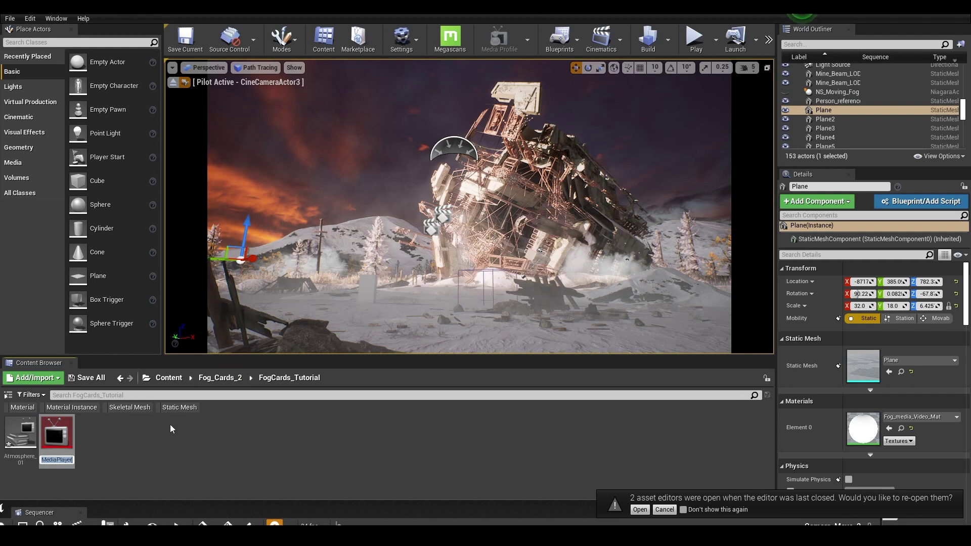
pyautogui.write('Atm_01_Tutorial')
pyautogui.press('Return')
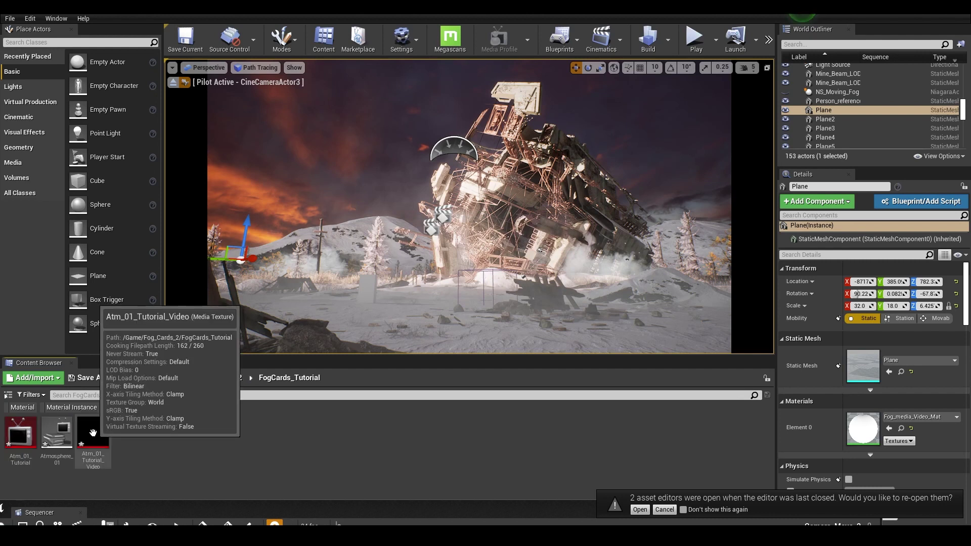
# Load the Atmosphere_01 file media source in the Atm_01_Tutorial media player, then save and close the player
pyautogui.doubleClick(28, 433)
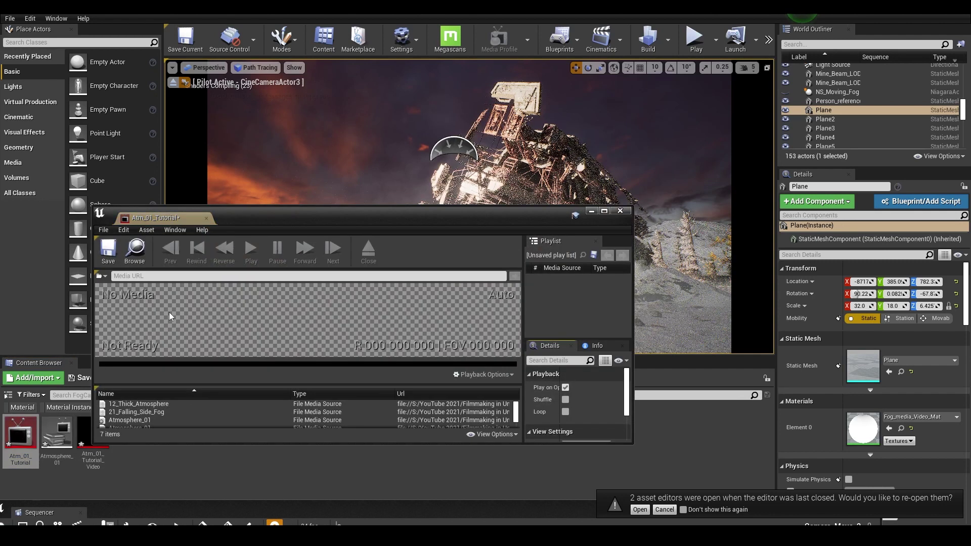
pyautogui.moveTo(253, 215); pyautogui.dragTo(273, 138)
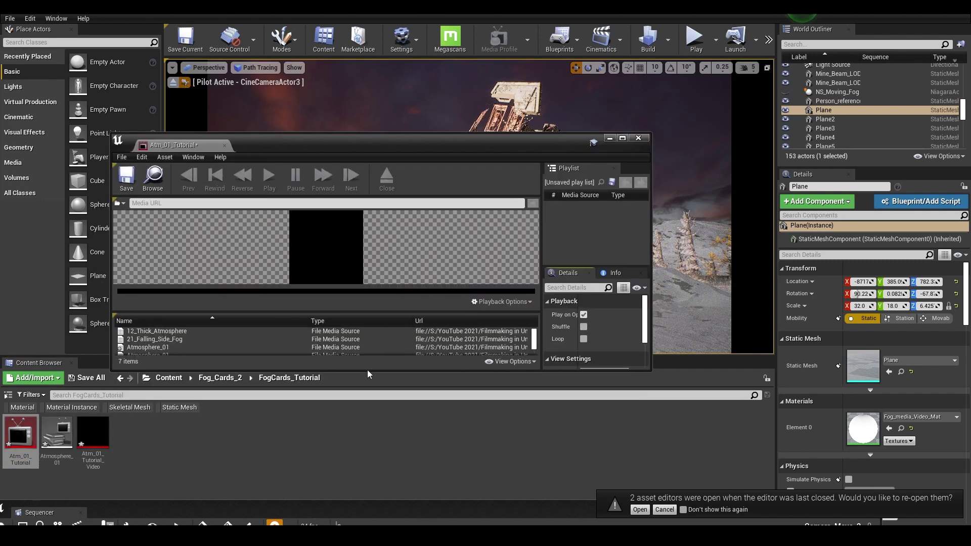
pyautogui.moveTo(367, 370); pyautogui.dragTo(369, 469)
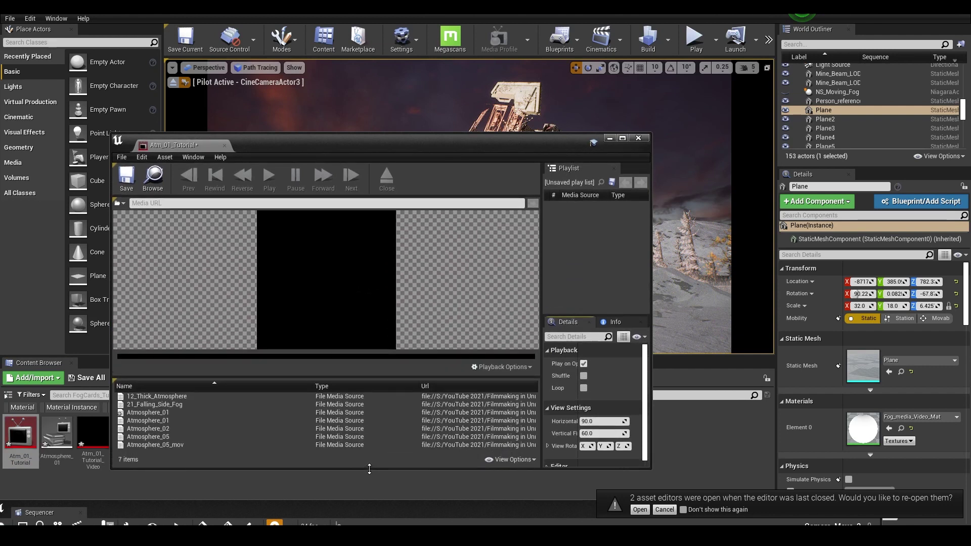
pyautogui.doubleClick(217, 420)
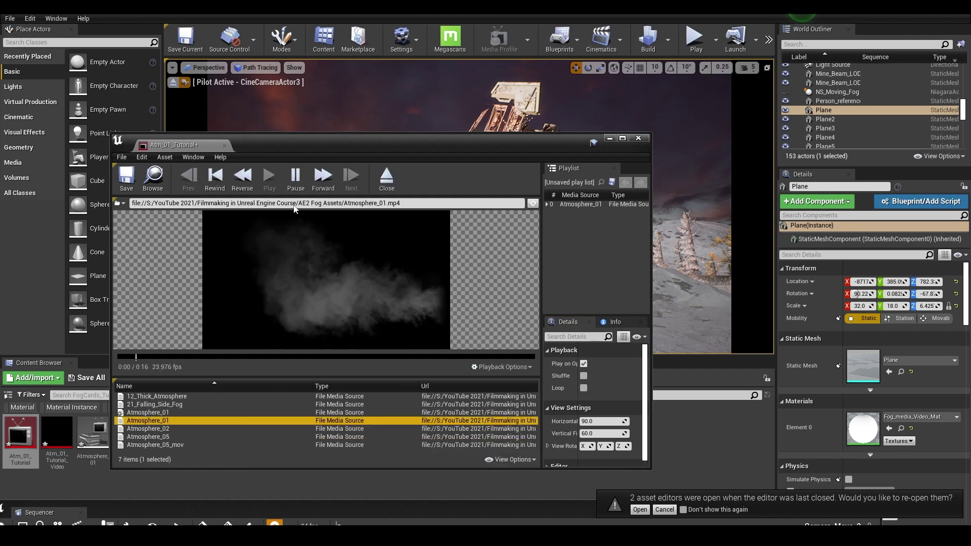
pyautogui.click(126, 178)
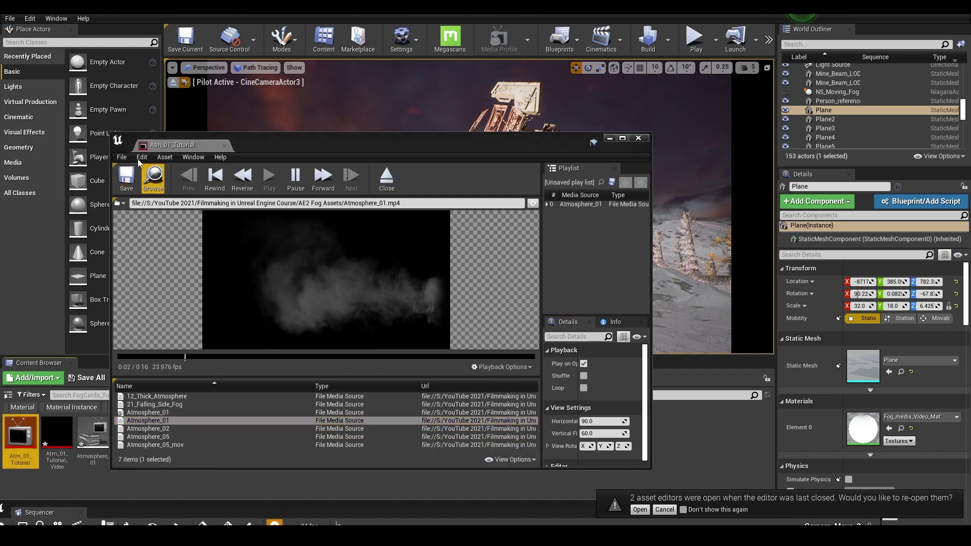
pyautogui.click(638, 138)
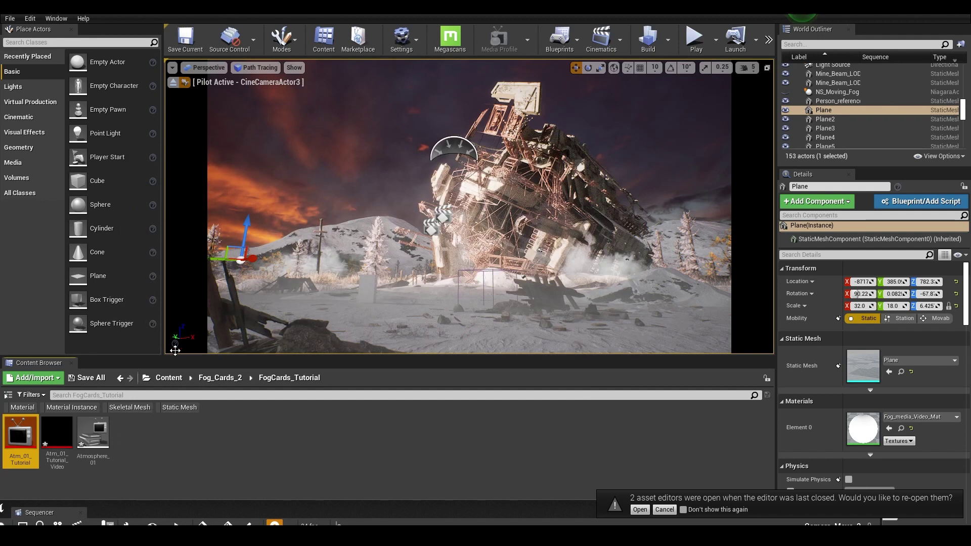
# Find the Plane actor by searching for "plane" and place one on the snowy ground in front of the wreck
pyautogui.click(57, 433)
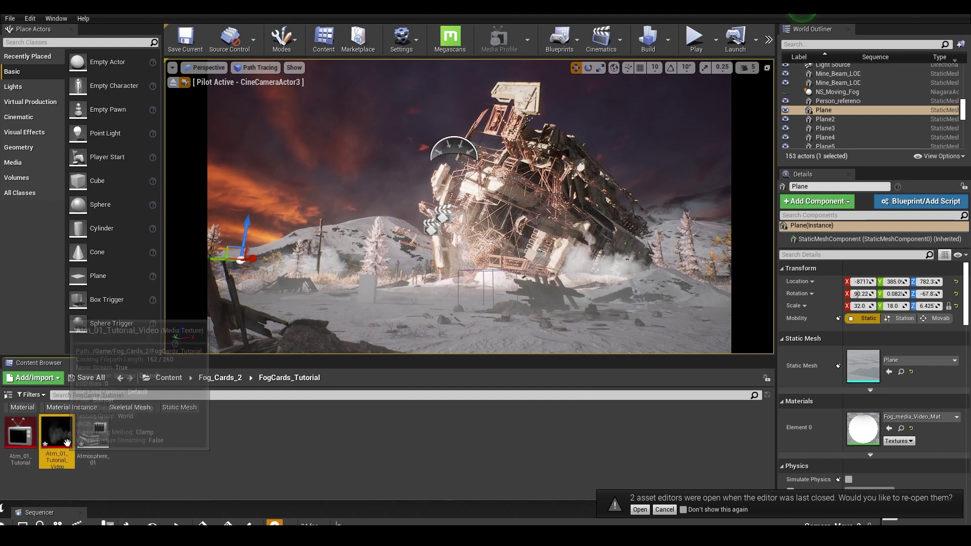
pyautogui.click(61, 44)
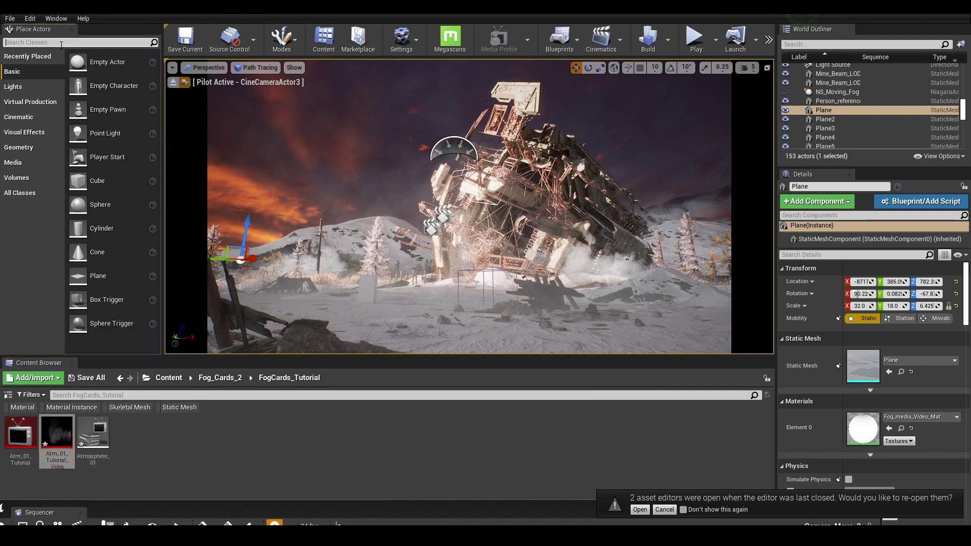
pyautogui.write('pal')
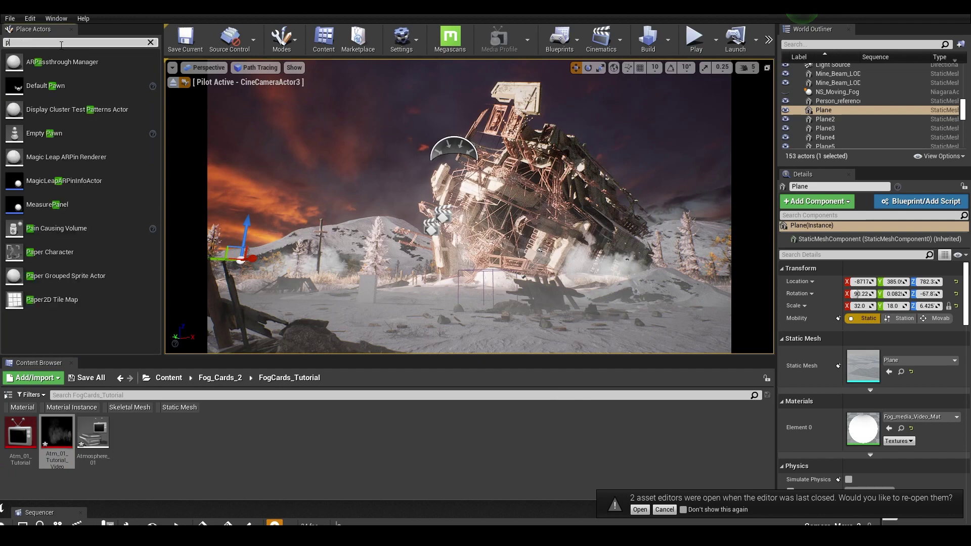
pyautogui.press('BackSpace')
pyautogui.press('BackSpace')
pyautogui.write('lane')
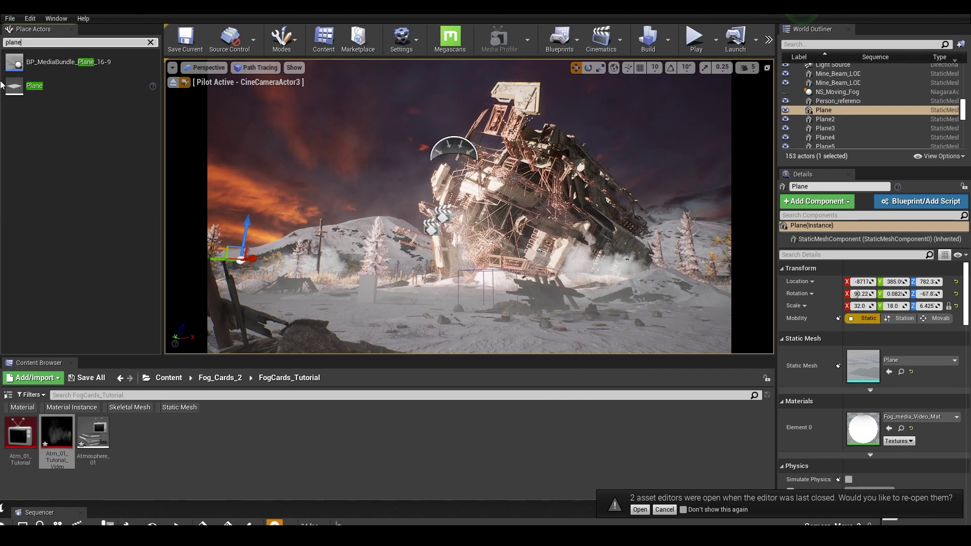
pyautogui.moveTo(30, 86); pyautogui.dragTo(503, 324)
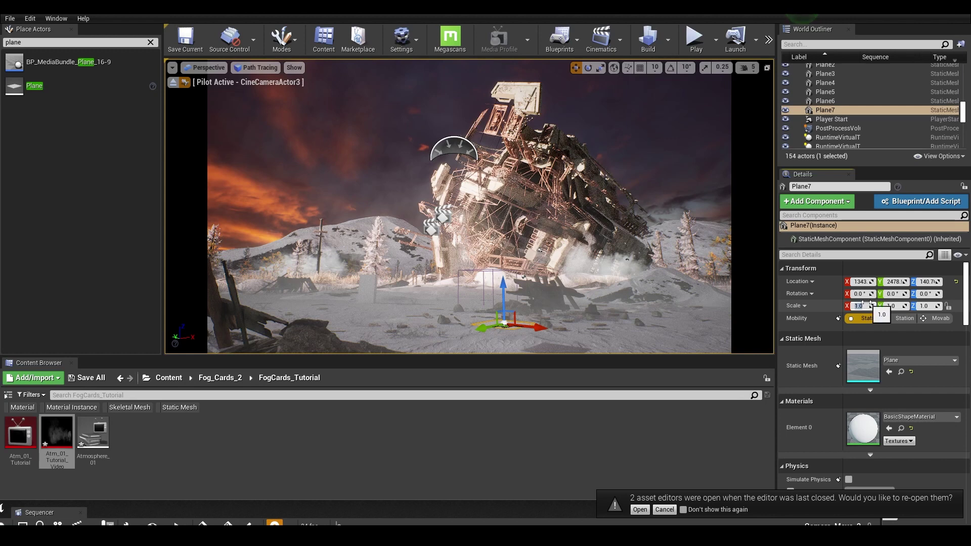
# Set the new plane's scale to 16 in X and 9 in Y and lock its scale ratio
pyautogui.press('Return')
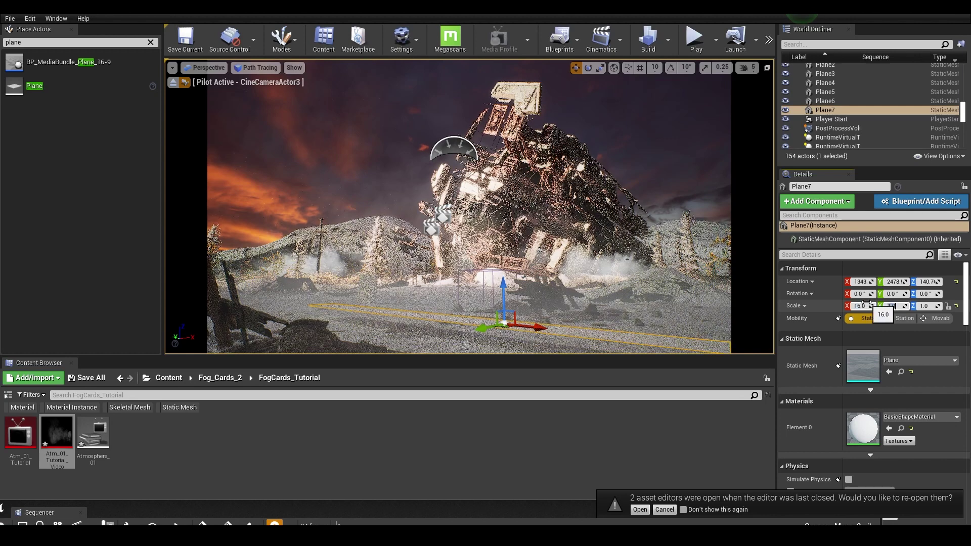
pyautogui.write('9')
pyautogui.press('Return')
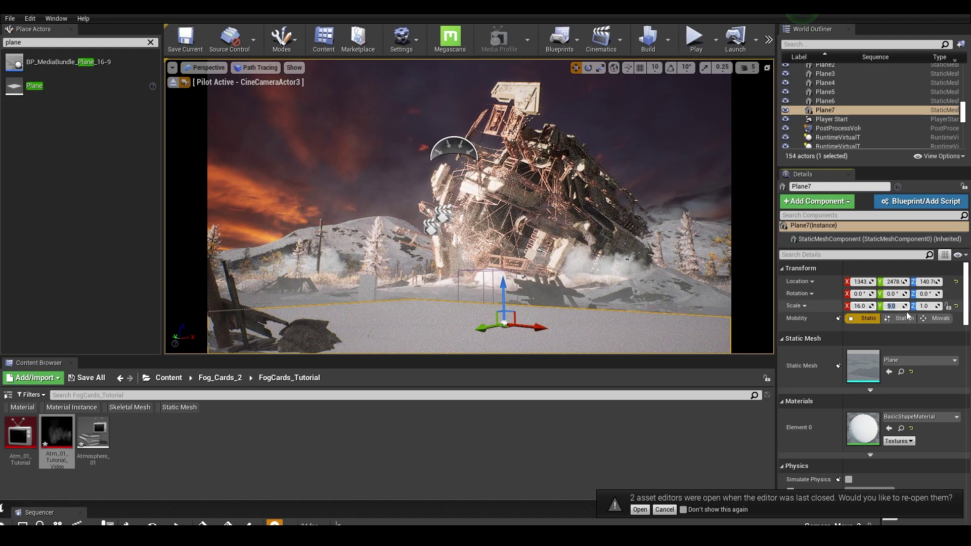
pyautogui.click(947, 306)
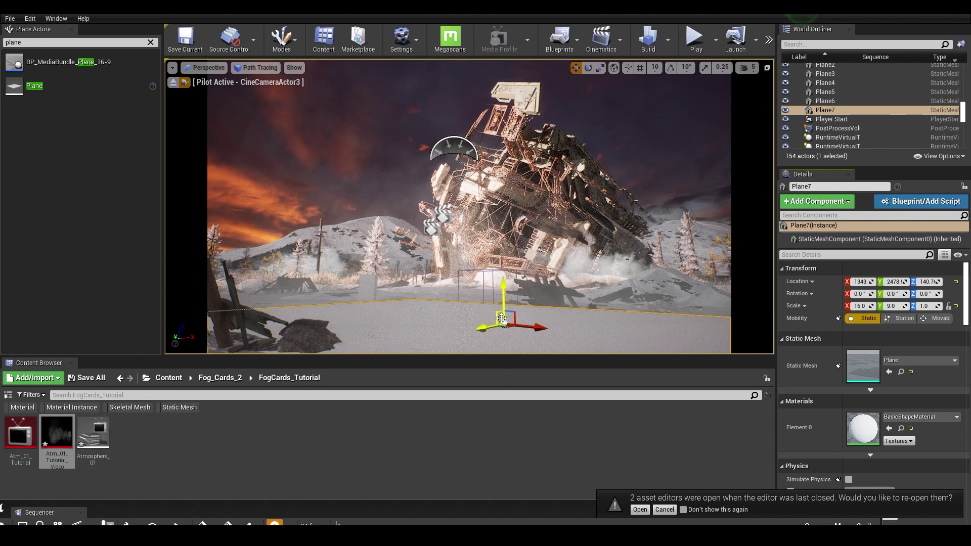
# Stand the plane upright at about 90° in X and -28° in Z, and raise it to a height of about 733
pyautogui.press('e')
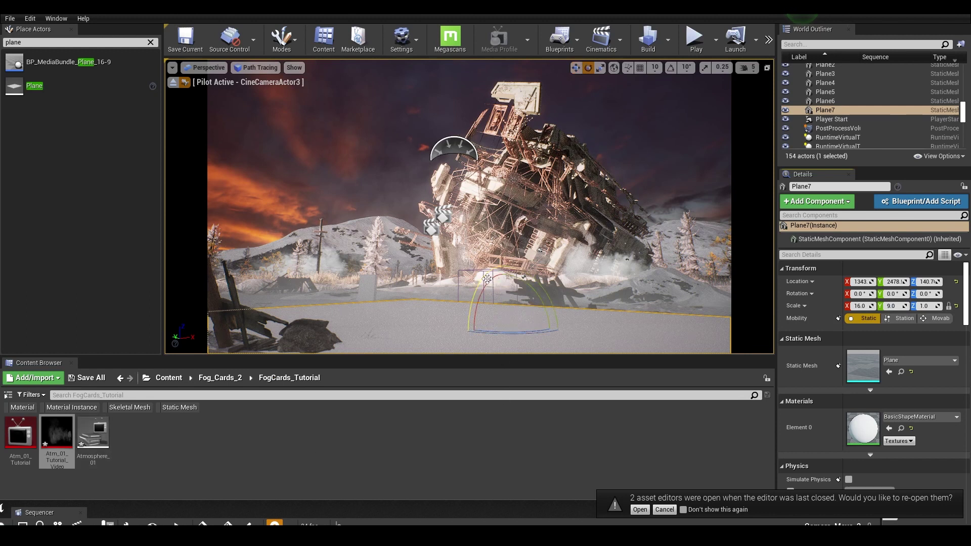
pyautogui.moveTo(485, 281); pyautogui.dragTo(444, 213)
pyautogui.press('w')
pyautogui.moveTo(632, 168); pyautogui.dragTo(632, 168, button='right')
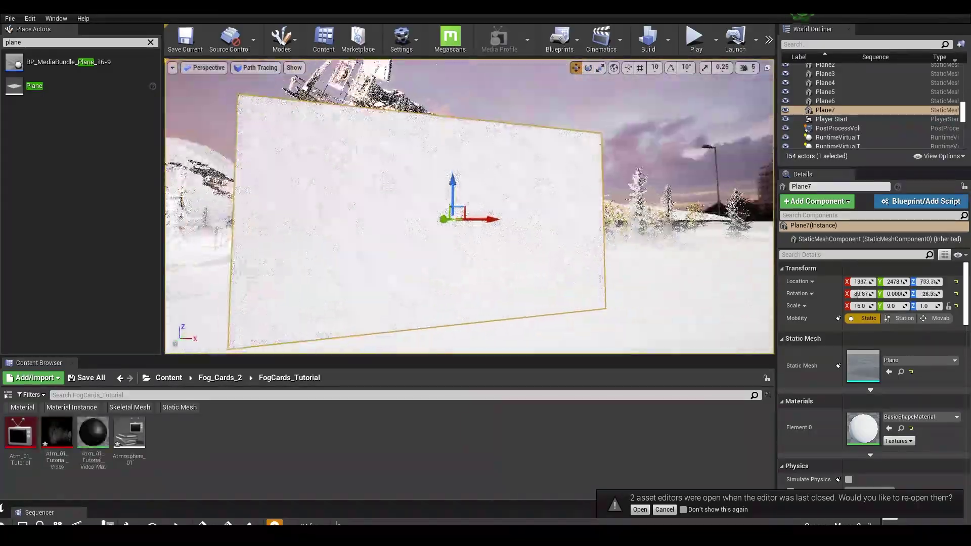
# Apply the Atm_01_Tutorial_Video texture to the plane and open the Atm_01_Tutorial_Video_Mat material in a maximized editor
pyautogui.moveTo(57, 436); pyautogui.dragTo(366, 237)
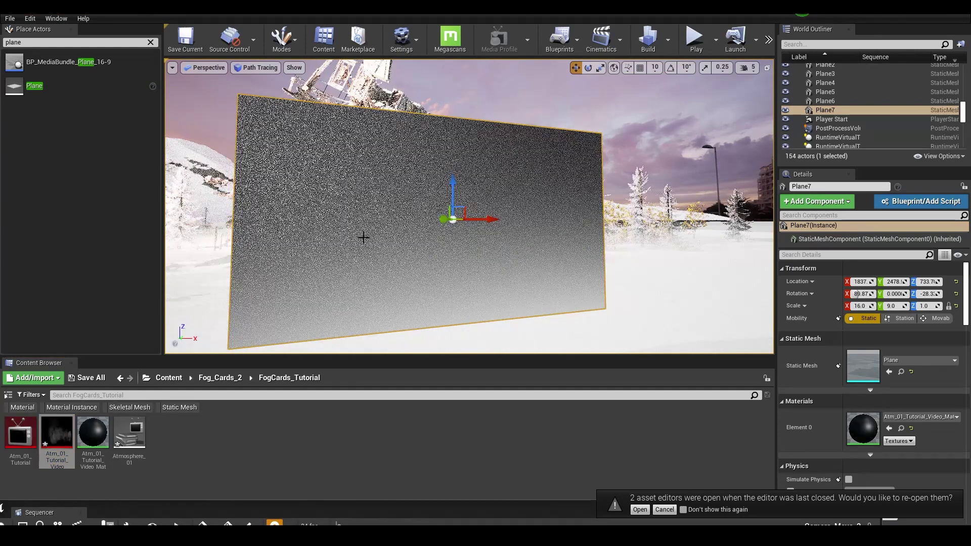
pyautogui.doubleClick(93, 432)
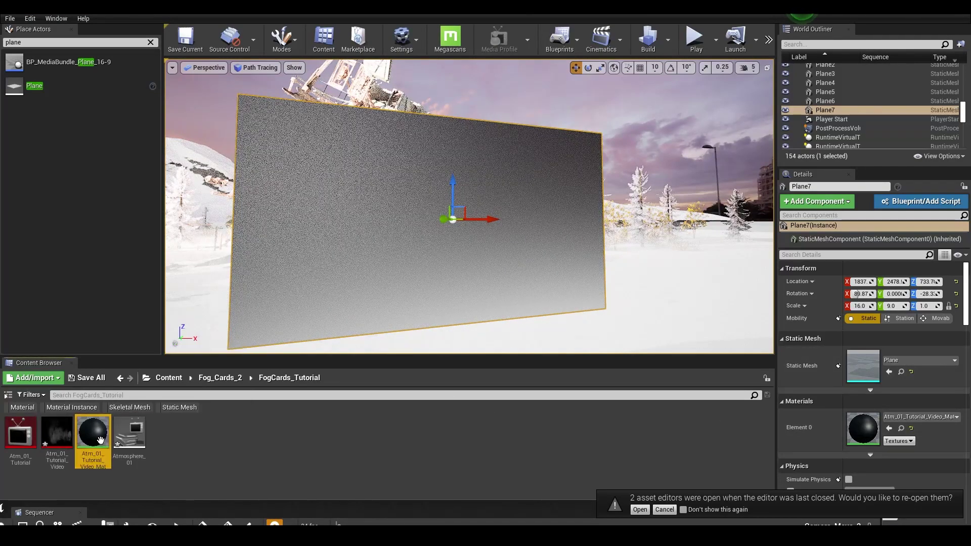
pyautogui.moveTo(377, 145); pyautogui.dragTo(472, 104)
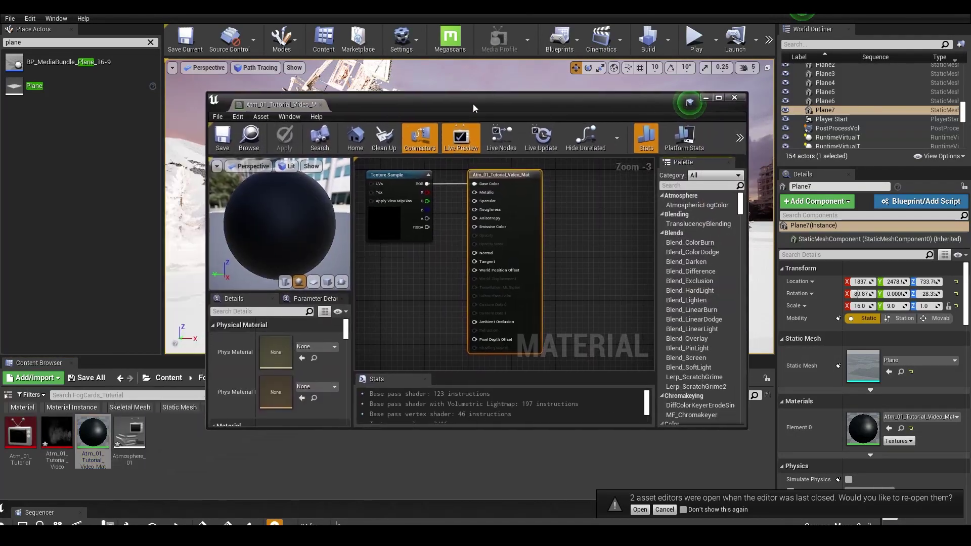
pyautogui.click(718, 97)
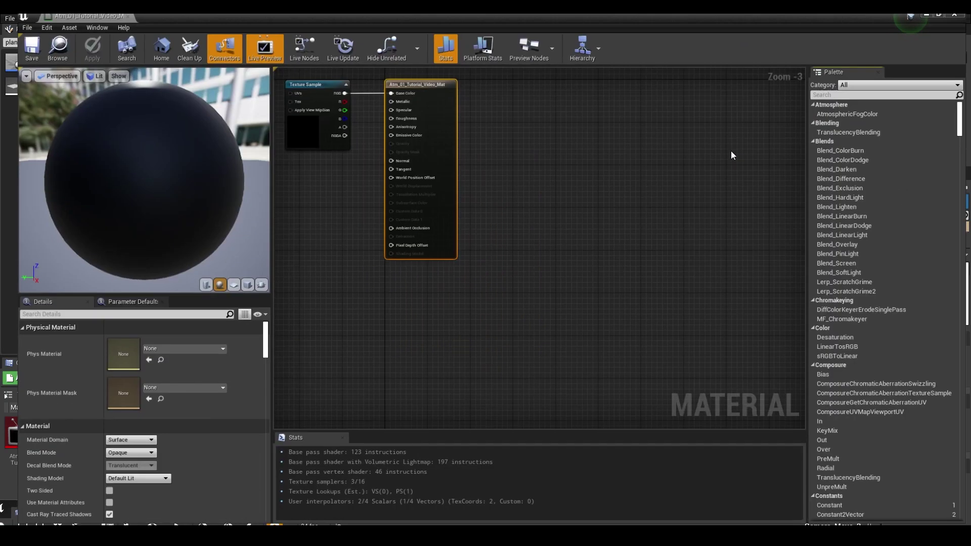
# Move the material's output node away from the Texture Sample and set the material's blend mode to Translucent
pyautogui.moveTo(414, 80); pyautogui.dragTo(527, 106)
pyautogui.moveTo(415, 120); pyautogui.dragTo(498, 159, button='right')
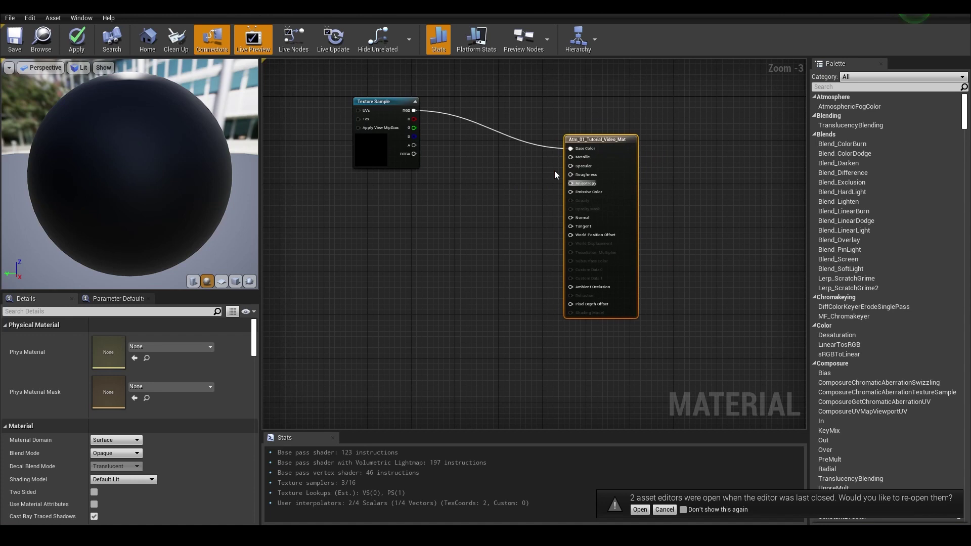
pyautogui.moveTo(418, 126); pyautogui.dragTo(392, 127, button='right')
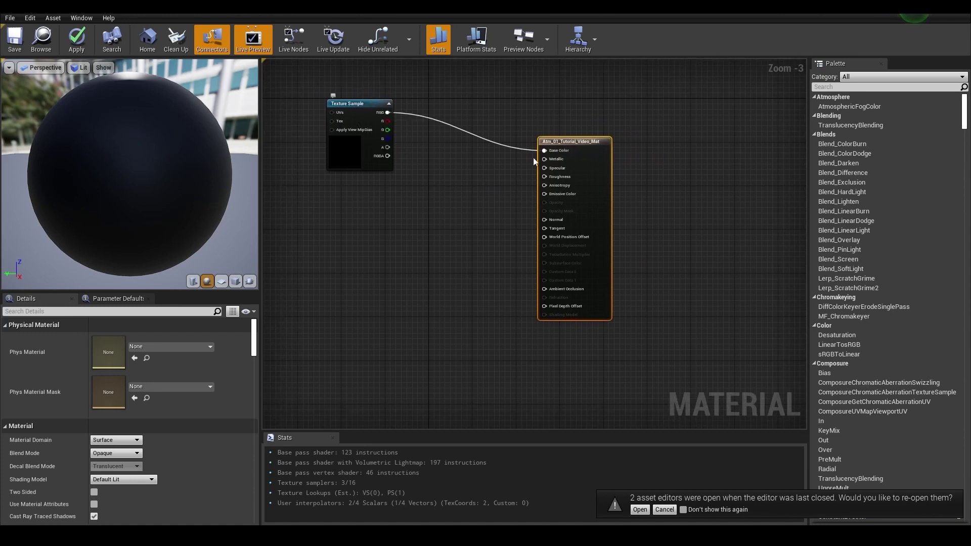
pyautogui.moveTo(553, 140); pyautogui.dragTo(538, 157)
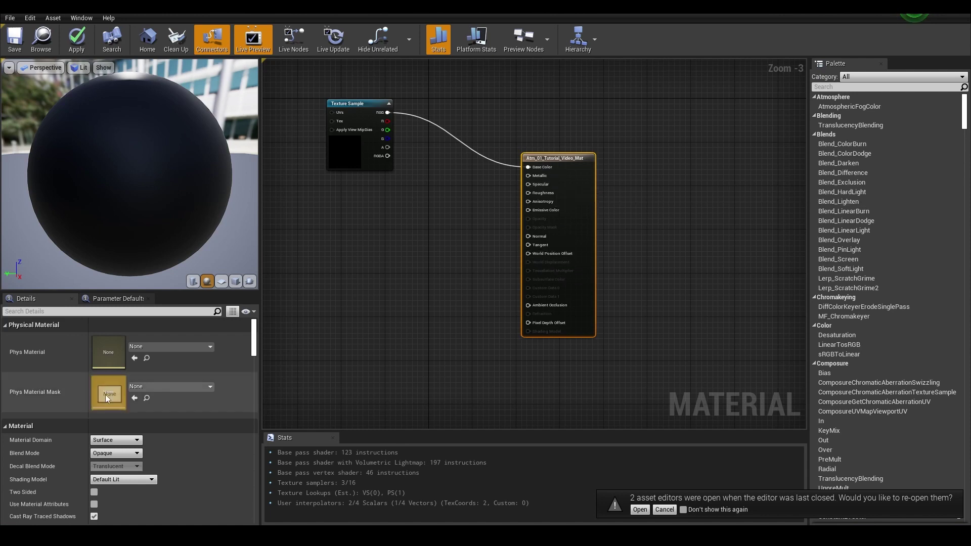
pyautogui.click(115, 453)
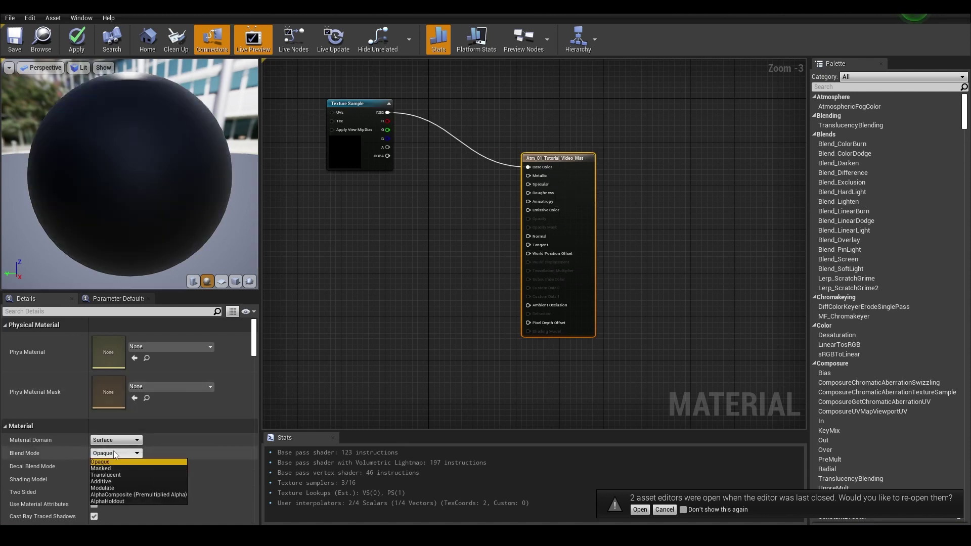
pyautogui.click(127, 474)
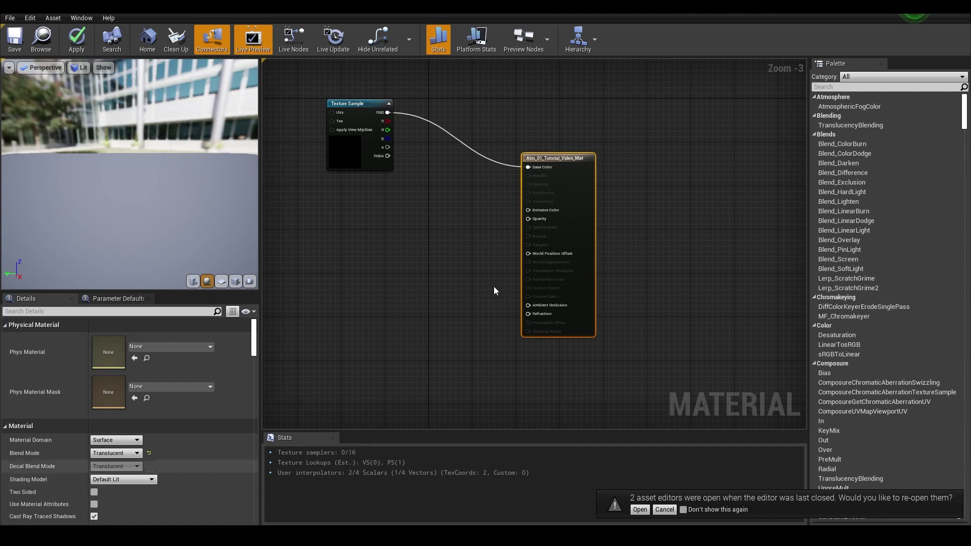
# Disconnect the texture from Base Color and add a Multiply node fed by the Texture Sample's RGB output
pyautogui.keyDown('alt'); pyautogui.click(537, 171); pyautogui.keyUp('alt')
pyautogui.moveTo(375, 102); pyautogui.dragTo(465, 227)
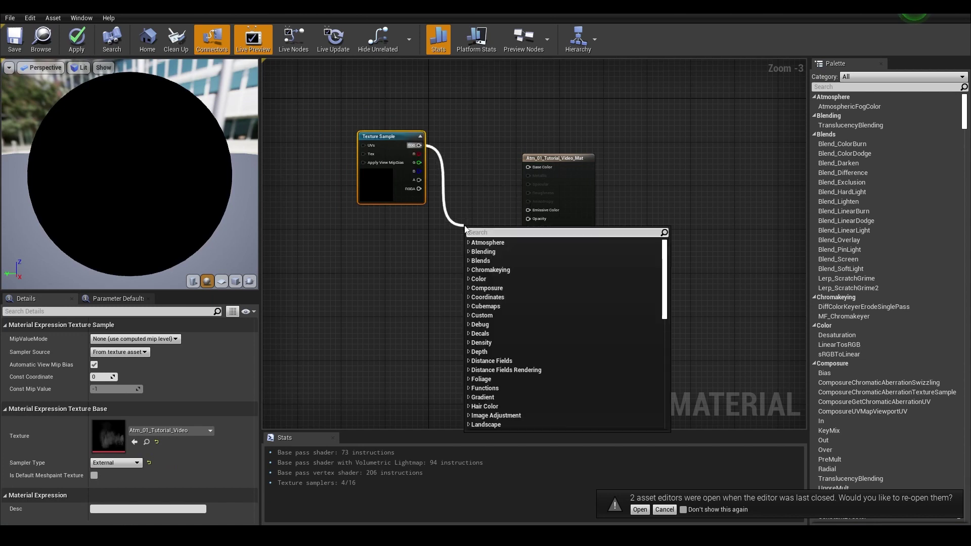
pyautogui.write('multipl')
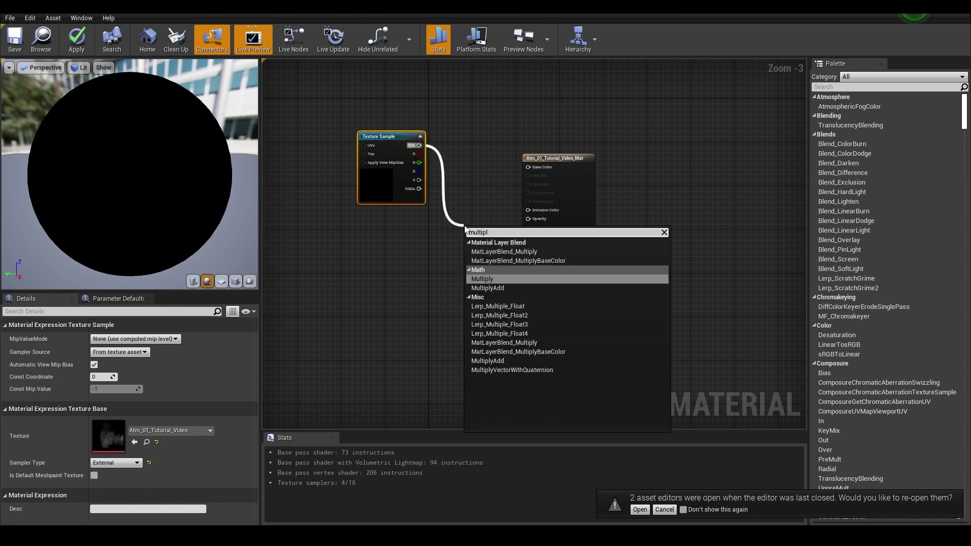
pyautogui.press('Return')
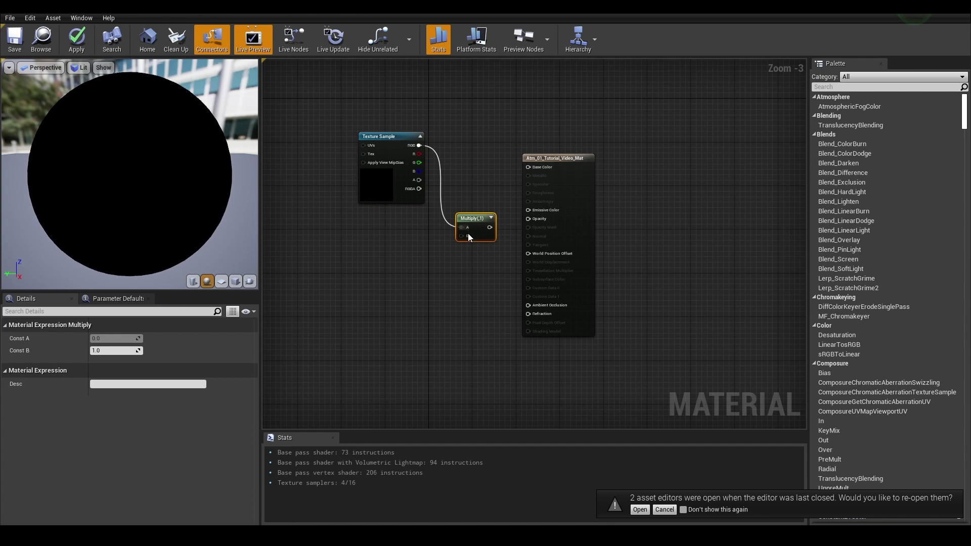
# Add a scalar parameter named Strength and connect it to the Multiply node's B input
pyautogui.click(399, 254)
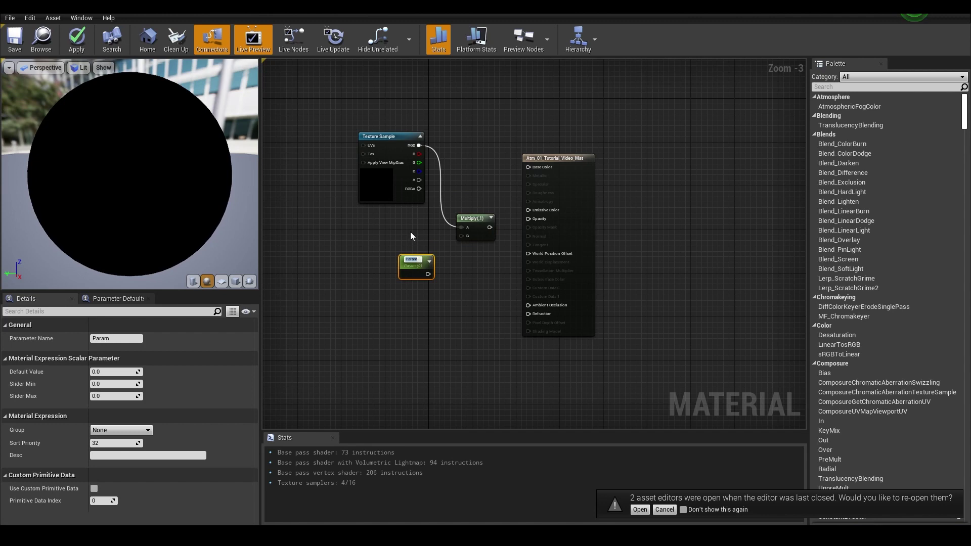
pyautogui.write('Strength')
pyautogui.press('Return')
pyautogui.scroll(3, 418, 268)
pyautogui.moveTo(409, 276); pyautogui.dragTo(479, 225)
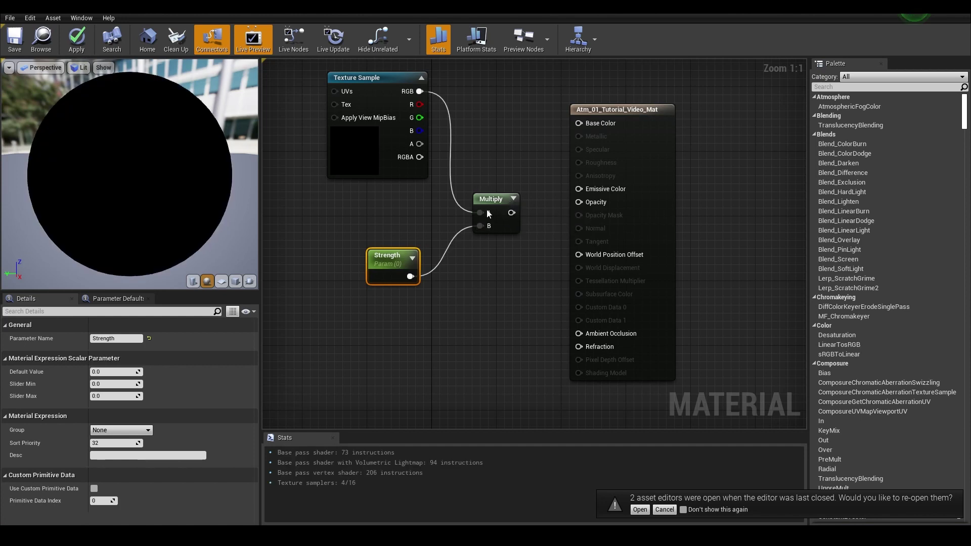
# Connect the Multiply node's output to the material's Emissive Color input and shift the material's output node slightly away
pyautogui.moveTo(501, 205); pyautogui.dragTo(582, 190)
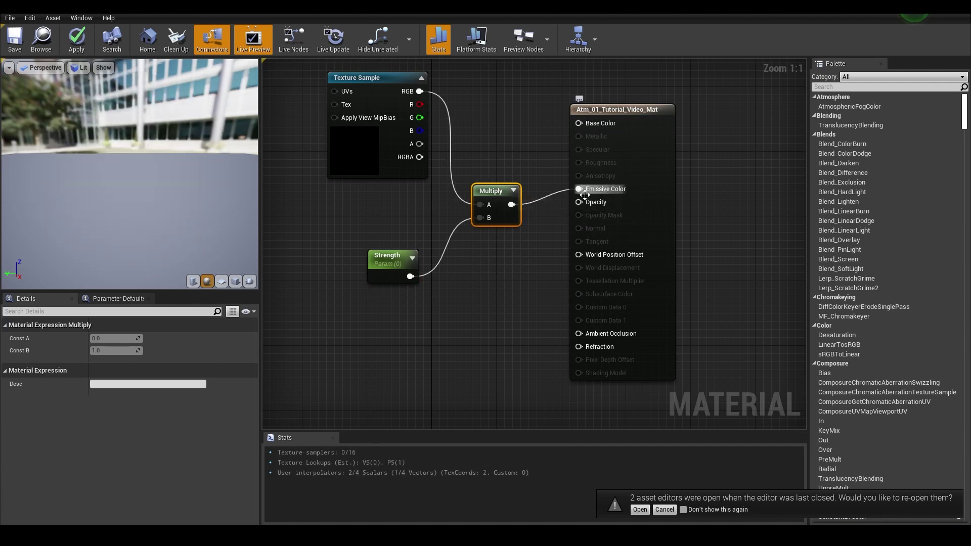
pyautogui.moveTo(606, 132); pyautogui.dragTo(614, 140)
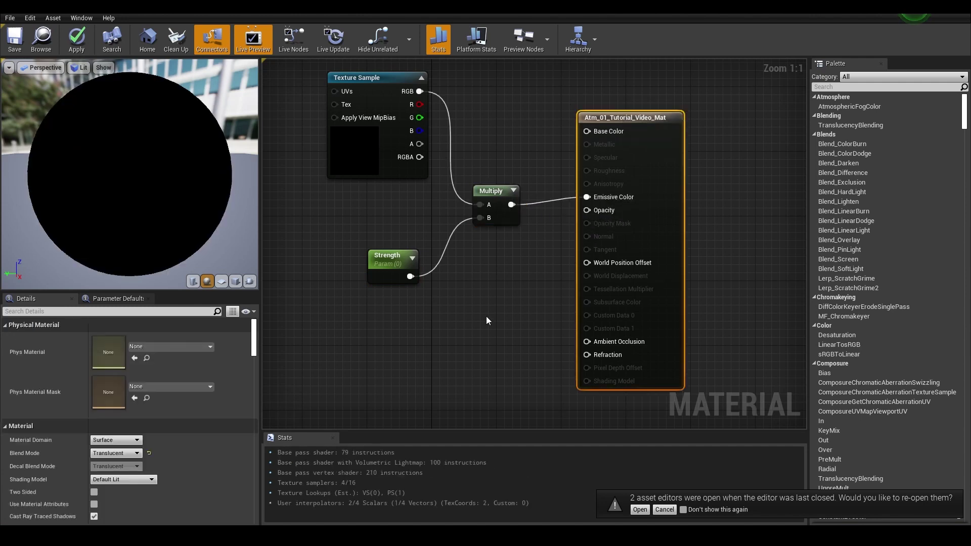
# Add a scalar parameter named Opacity below Strength and connect it to the material's Opacity input
pyautogui.moveTo(462, 328); pyautogui.dragTo(481, 306, button='right')
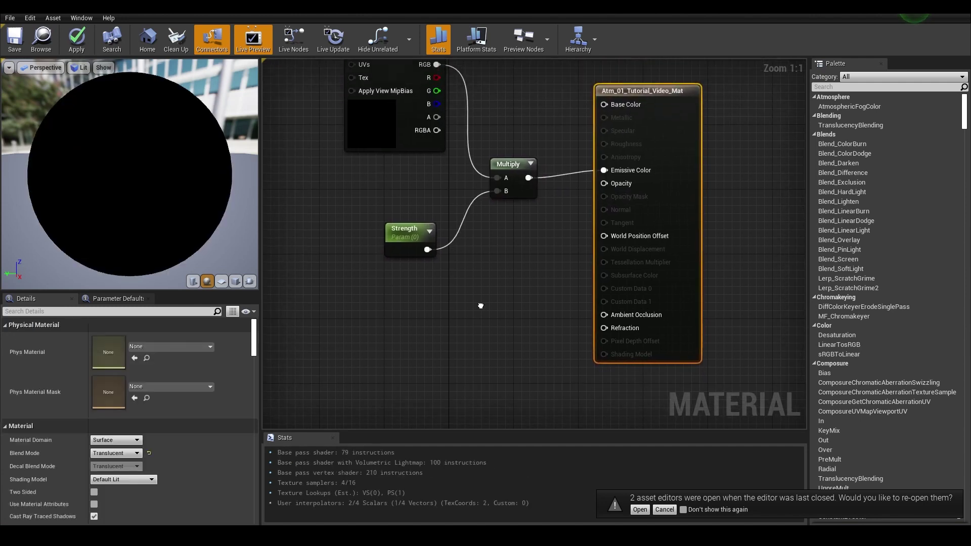
pyautogui.click(448, 313)
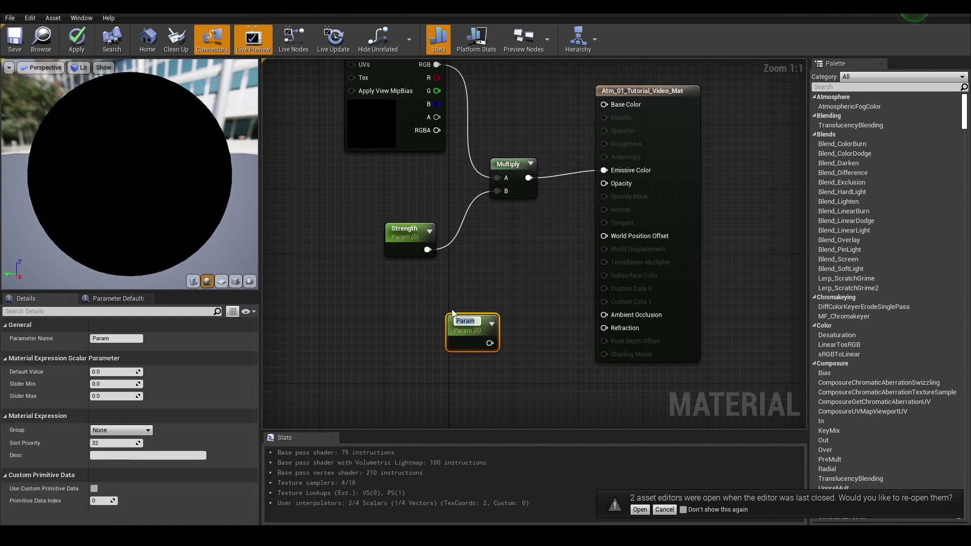
pyautogui.write('Opacity')
pyautogui.press('Return')
pyautogui.moveTo(490, 341); pyautogui.dragTo(603, 183)
pyautogui.moveTo(556, 158); pyautogui.dragTo(550, 202, button='right')
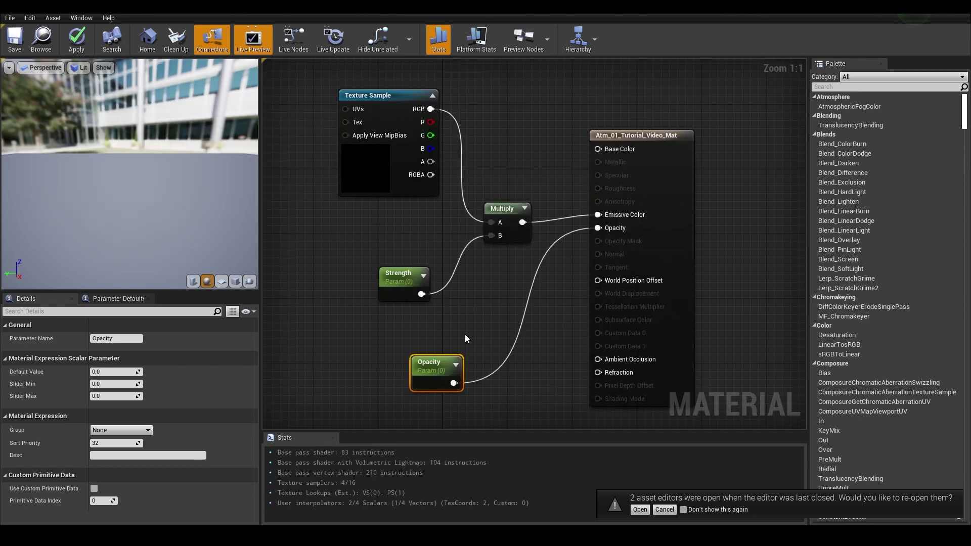
# Move the Strength and Opacity nodes slightly up and set the Opacity parameter's default value to 0.01
pyautogui.click(113, 372)
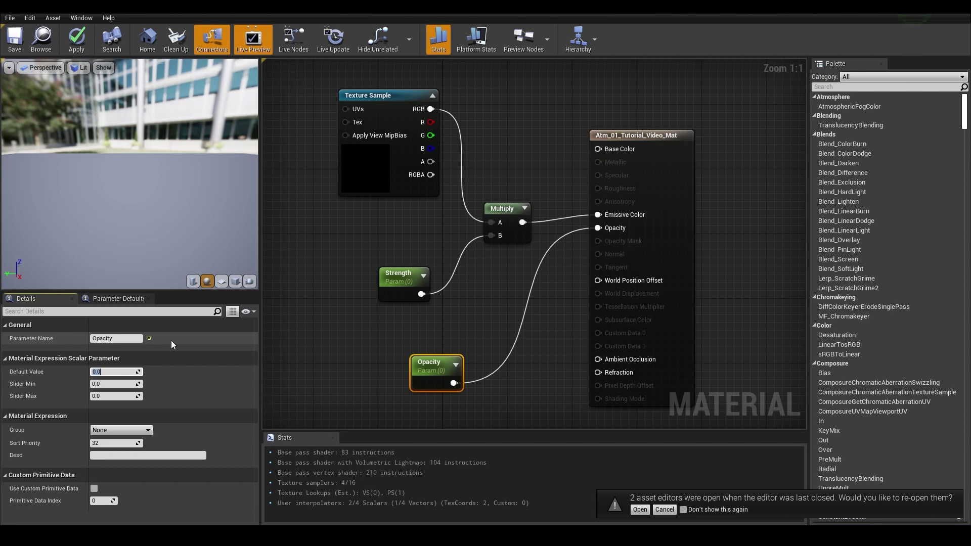
pyautogui.click(418, 273)
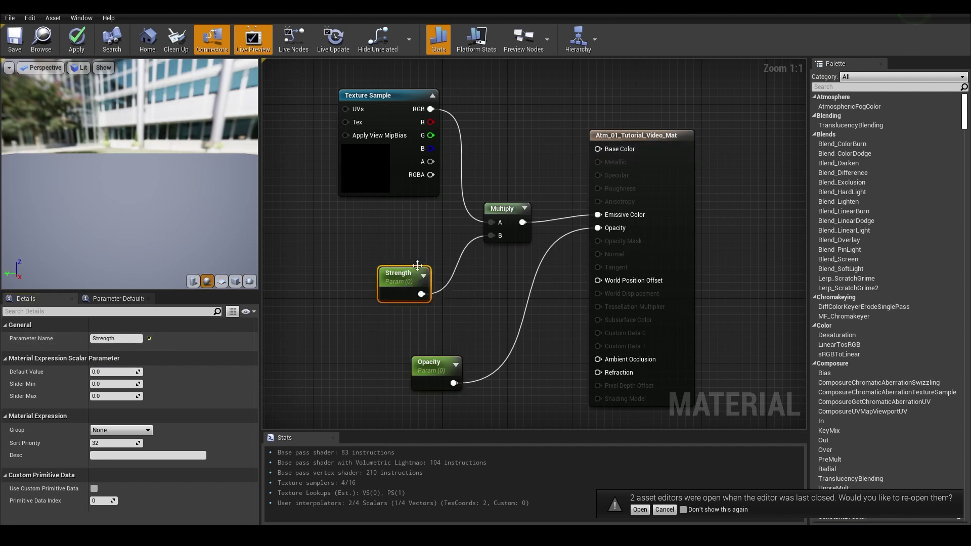
pyautogui.moveTo(397, 273); pyautogui.dragTo(397, 249)
pyautogui.click(444, 378)
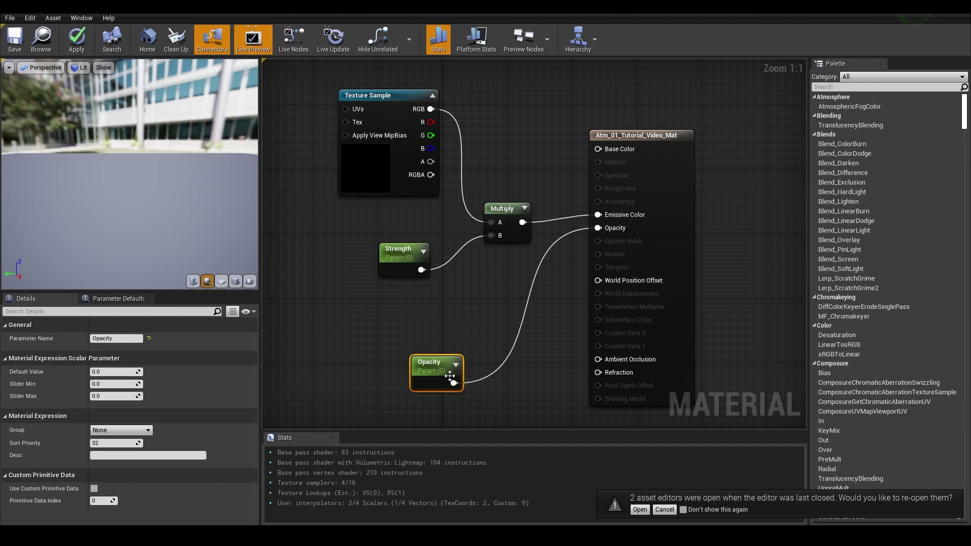
pyautogui.click(448, 379)
pyautogui.moveTo(424, 370); pyautogui.dragTo(425, 362)
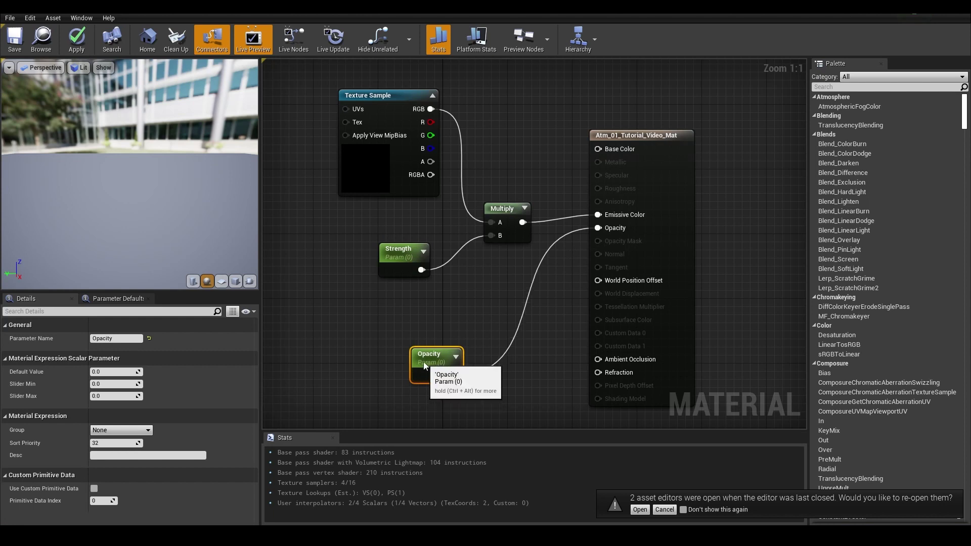
pyautogui.click(124, 372)
pyautogui.write('0.01')
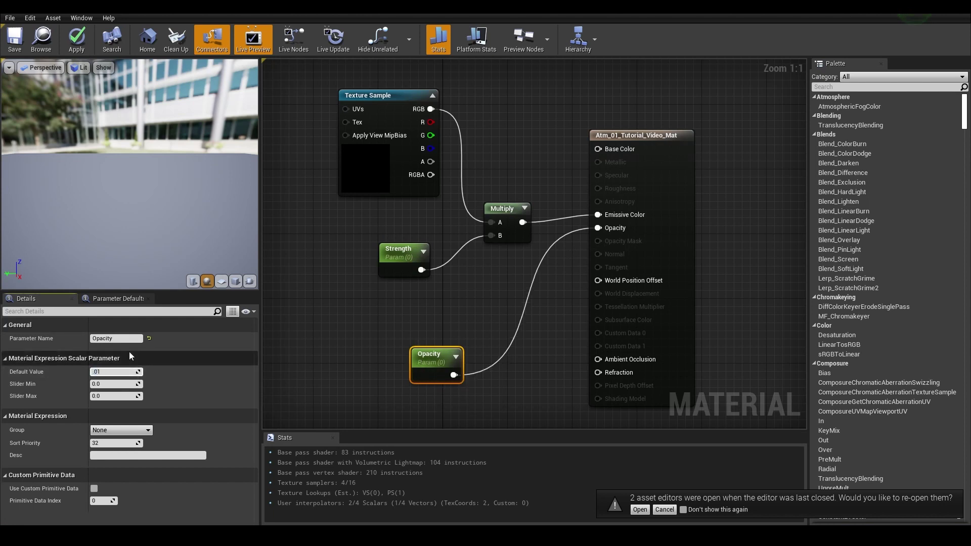
pyautogui.press('Return')
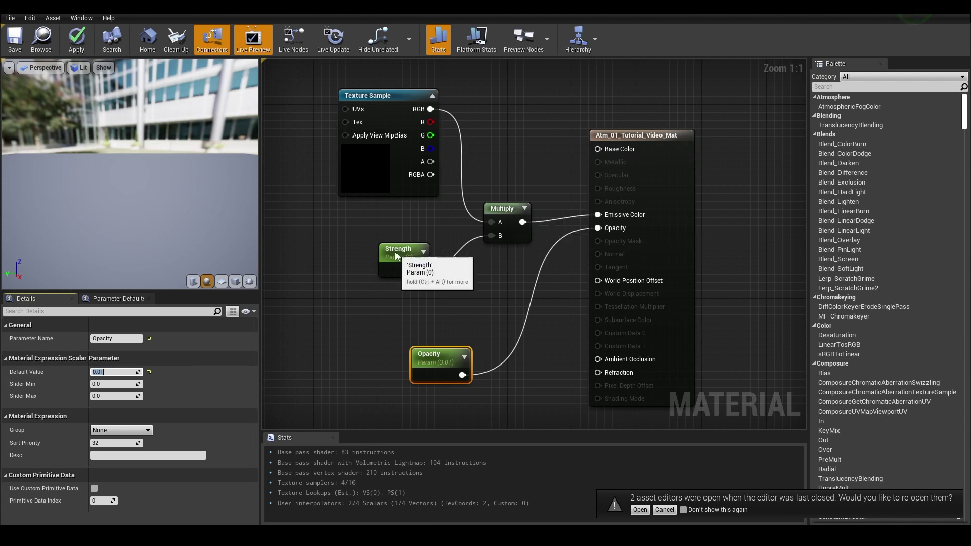
# Set the Strength parameter's default value to 70 and save the material
pyautogui.click(401, 252)
pyautogui.click(115, 372)
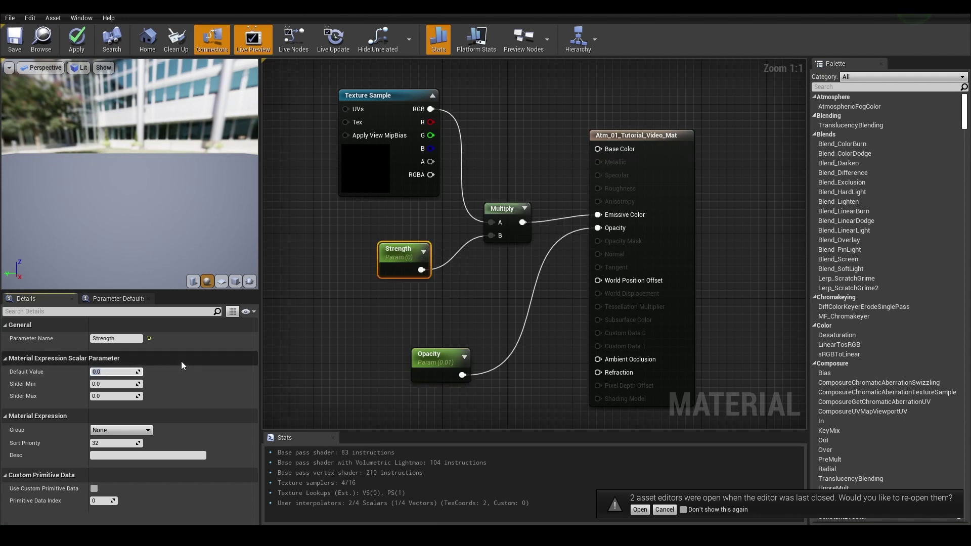
pyautogui.write('70')
pyautogui.press('Return')
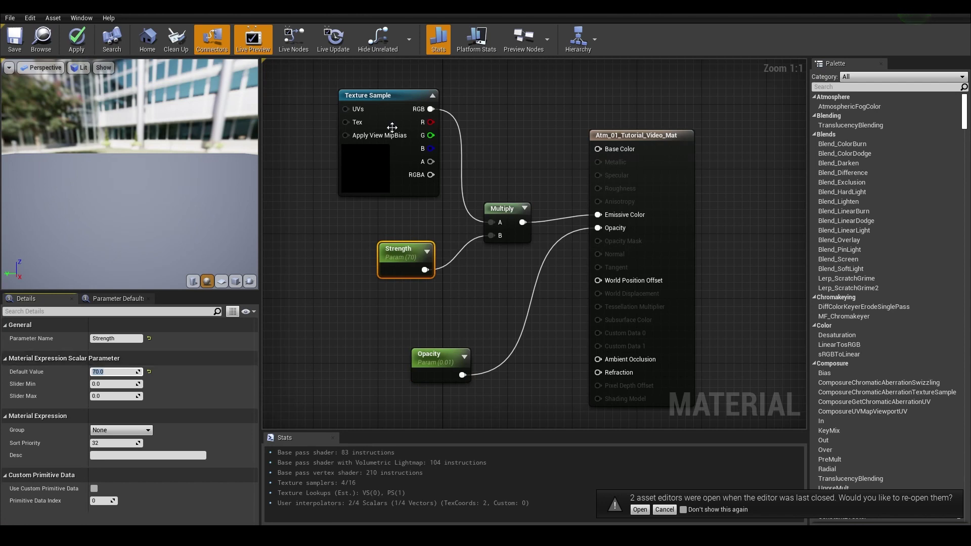
pyautogui.click(390, 100)
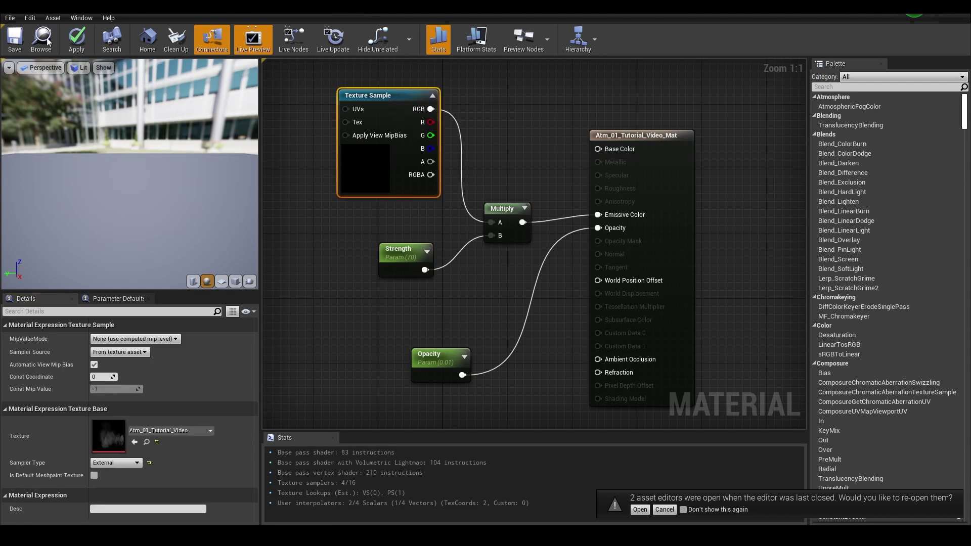
pyautogui.click(15, 40)
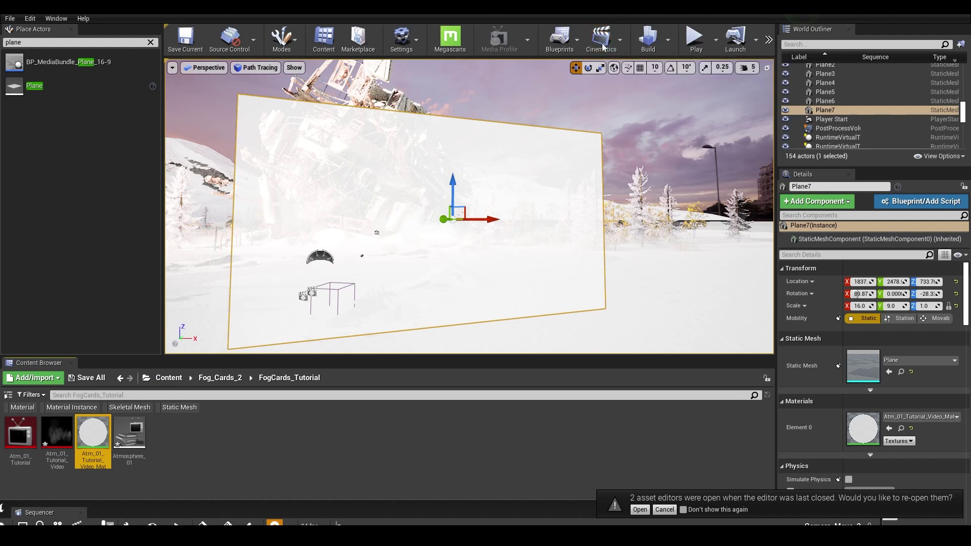
# Open the Camera_Move_2 level sequence and reposition the Sequencer window so its track list is fully in view
pyautogui.click(617, 39)
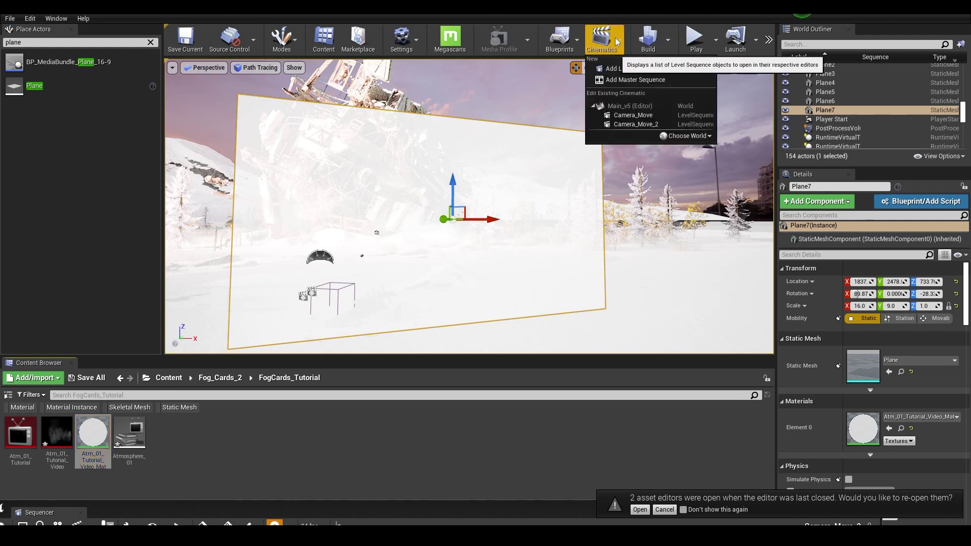
pyautogui.click(620, 122)
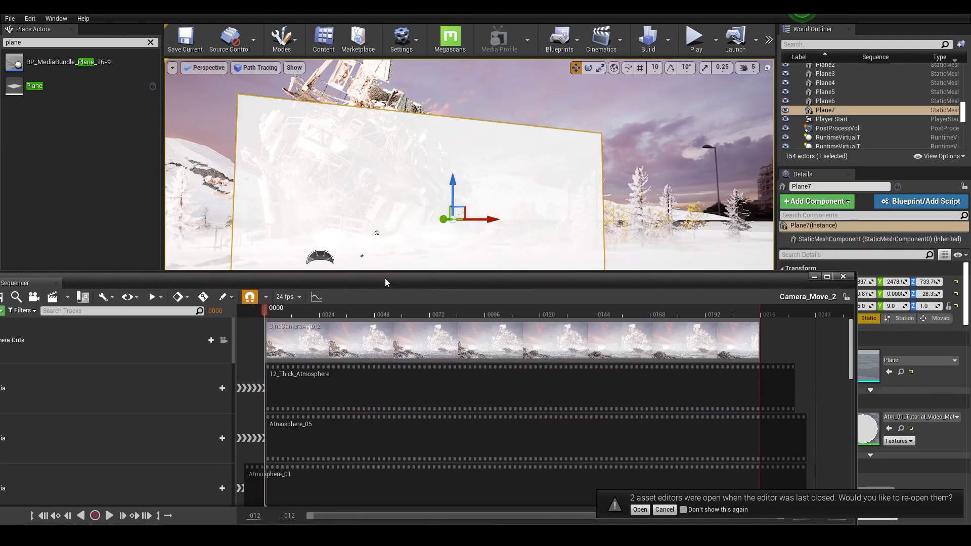
pyautogui.moveTo(384, 282); pyautogui.dragTo(520, 101)
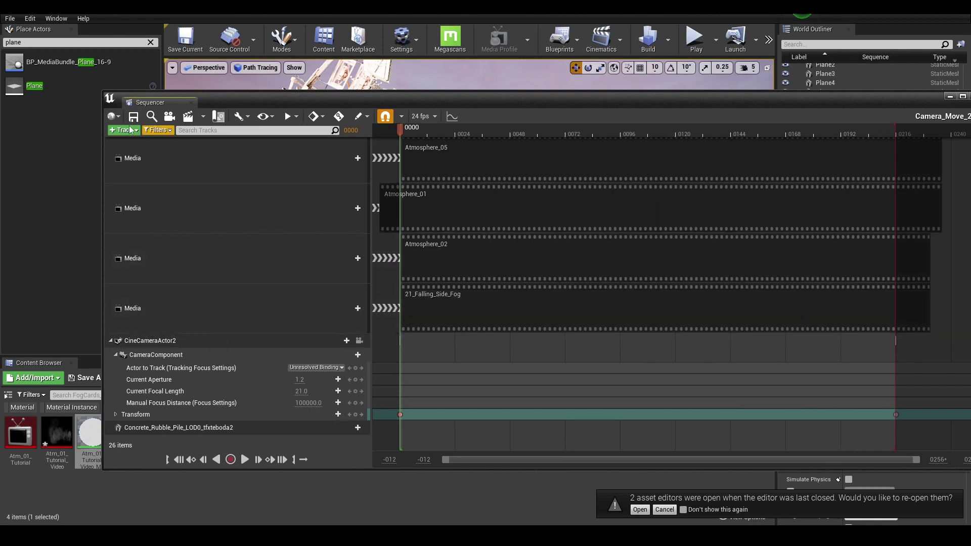
pyautogui.moveTo(227, 96); pyautogui.dragTo(347, 94)
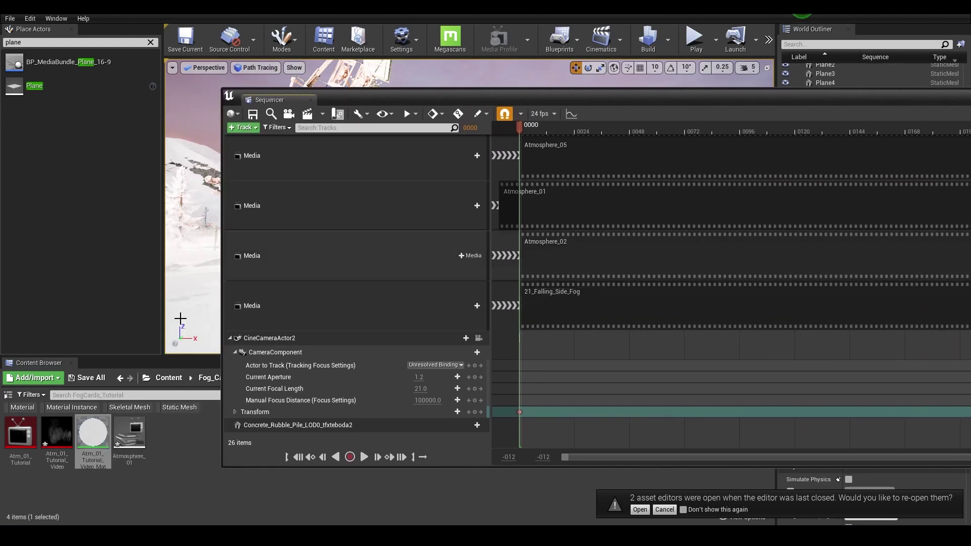
pyautogui.moveTo(374, 101); pyautogui.dragTo(356, 361)
pyautogui.moveTo(381, 216); pyautogui.dragTo(362, 163)
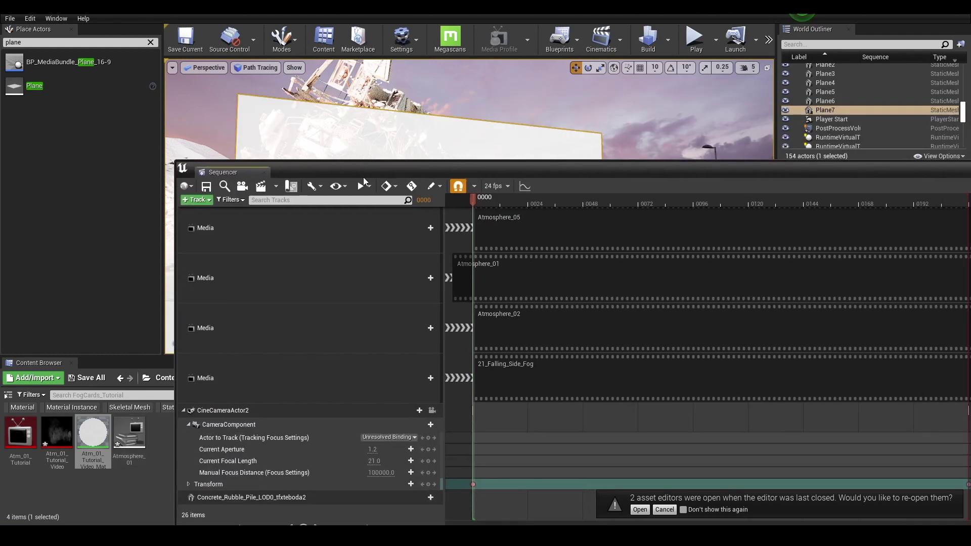
# Add a media track to the sequence and place the Atmosphere_01 media source on it
pyautogui.click(196, 200)
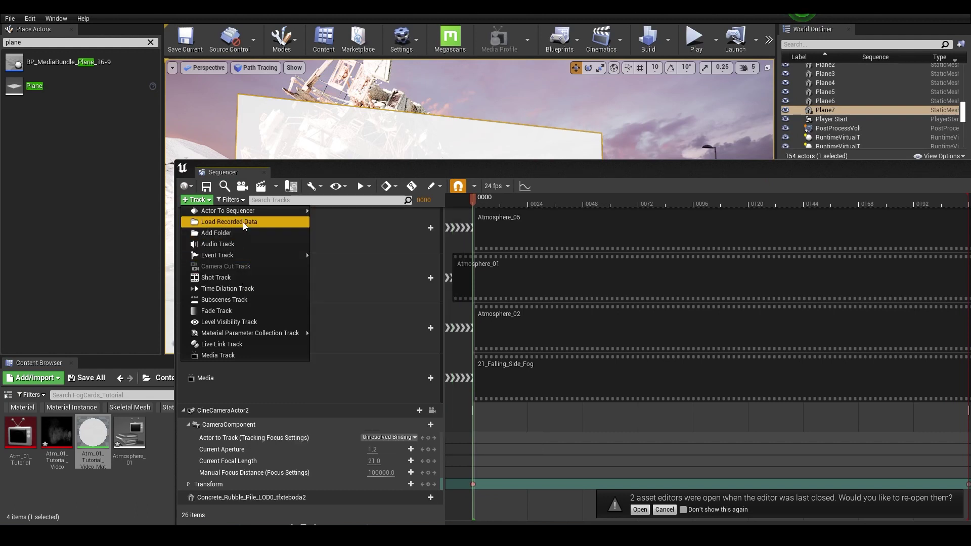
pyautogui.click(246, 355)
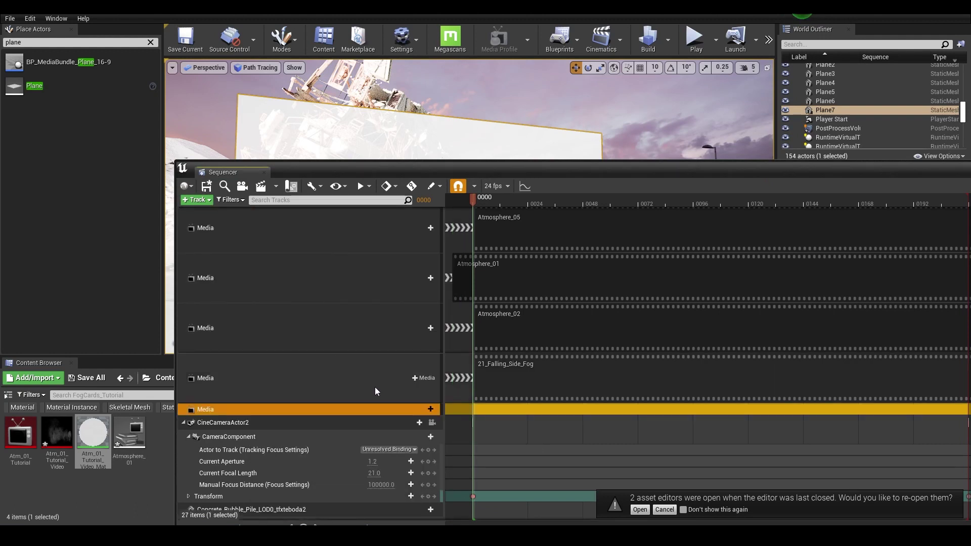
pyautogui.click(423, 410)
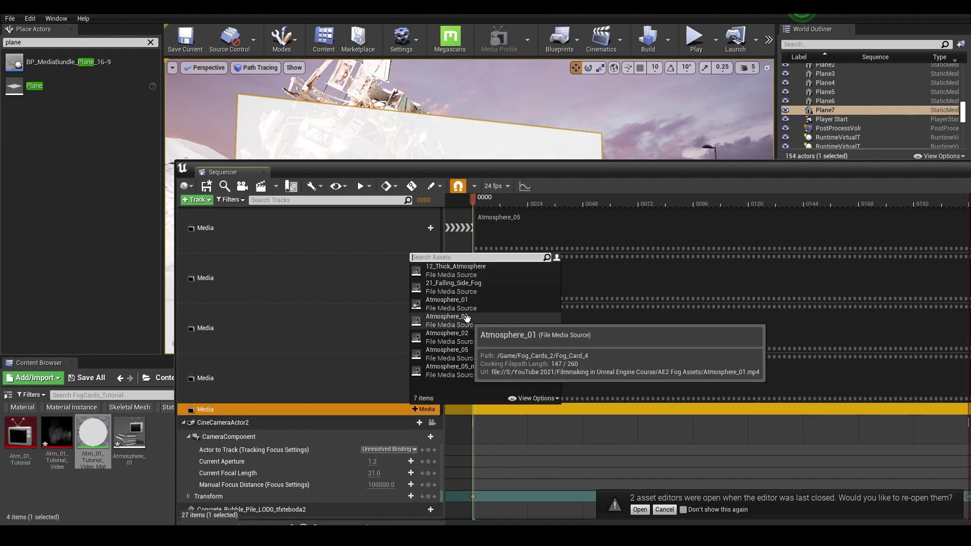
pyautogui.click(466, 318)
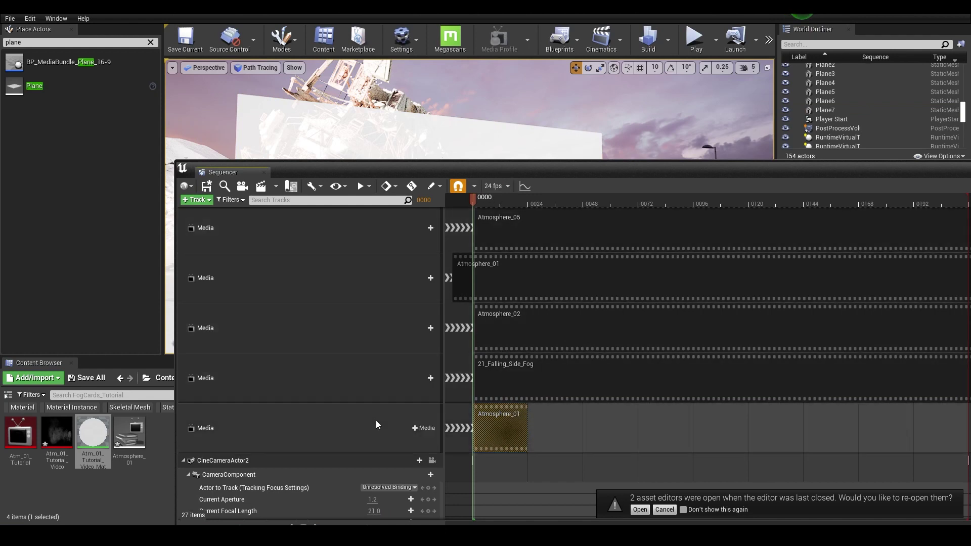
# Assign Atm_01_Tutorial_Video as the media texture of the new Atmosphere_01 section
pyautogui.rightClick(377, 425)
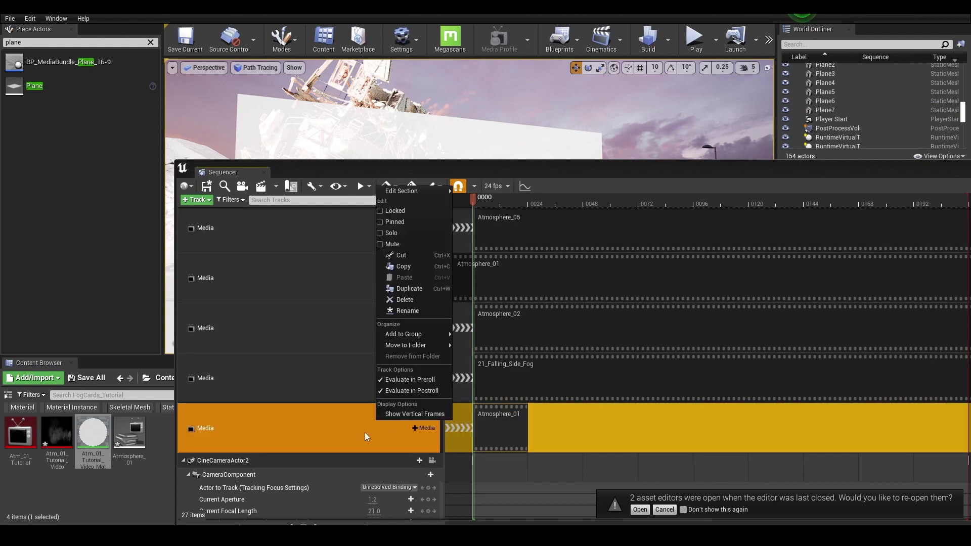
pyautogui.moveTo(404, 191)
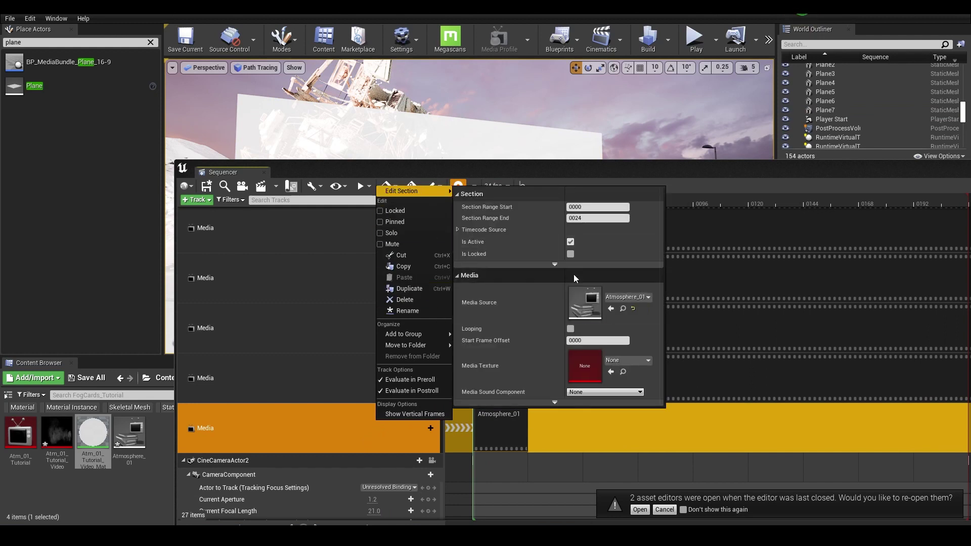
pyautogui.click(620, 361)
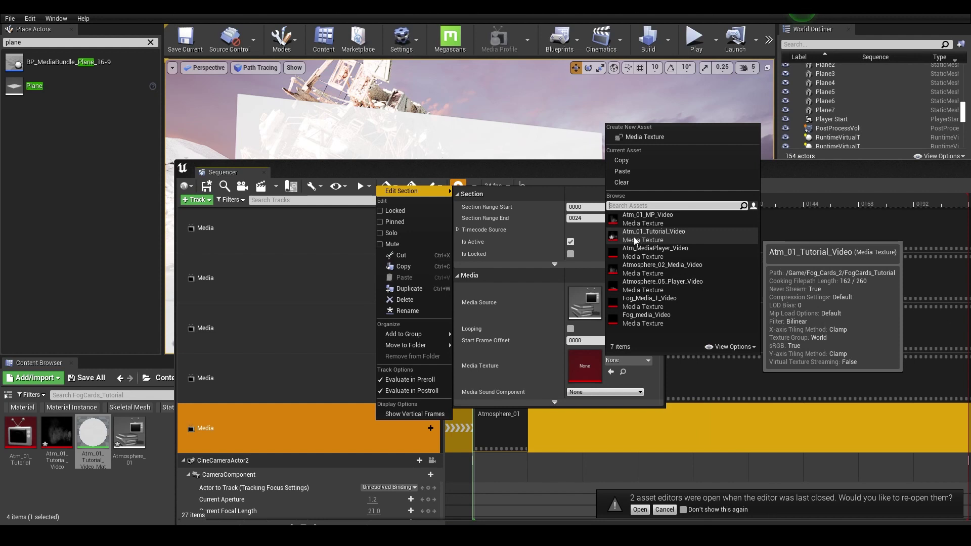
pyautogui.click(675, 236)
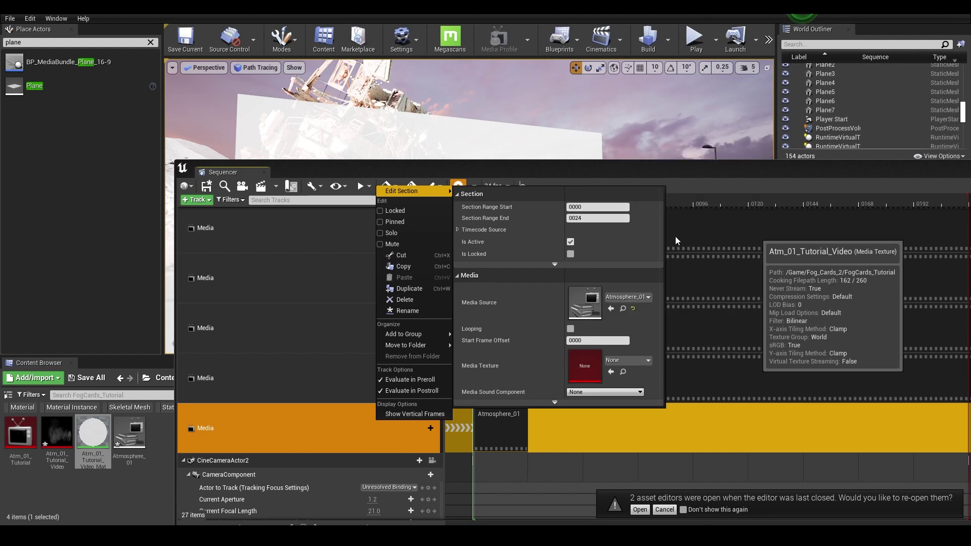
pyautogui.click(678, 438)
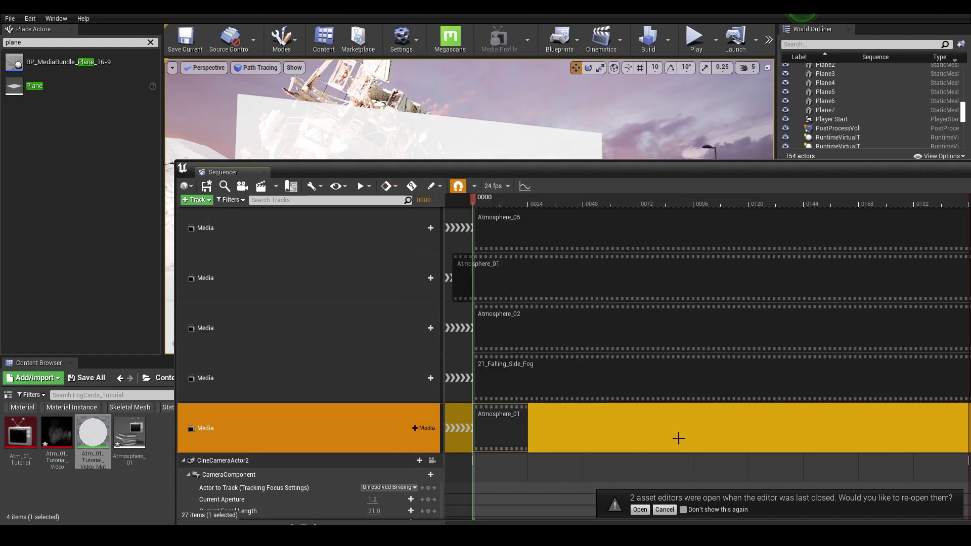
# Extend the end of the new Atmosphere_01 section to frame 231, level with the 21_Falling_Side_Fog section
pyautogui.moveTo(528, 430); pyautogui.dragTo(714, 430)
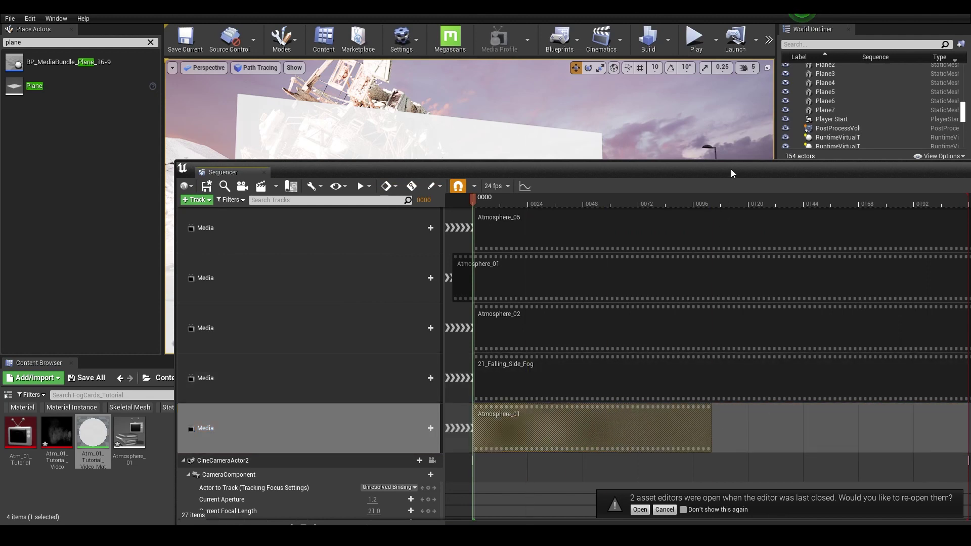
pyautogui.moveTo(730, 169); pyautogui.dragTo(473, 153)
pyautogui.moveTo(454, 400); pyautogui.dragTo(748, 407)
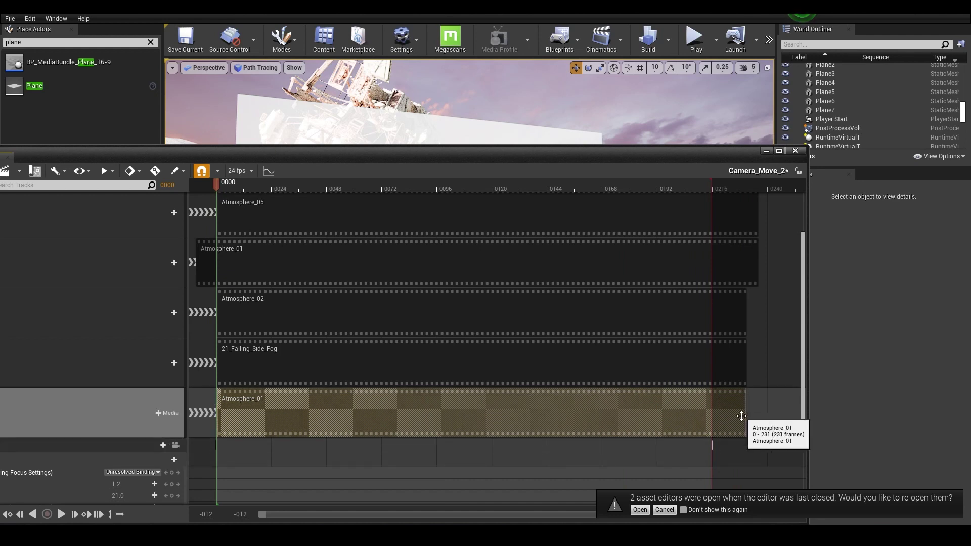
# Move the Sequencer window below the viewport and scrub the timeline through frames 55 and 31 to preview the fog
pyautogui.moveTo(386, 155); pyautogui.dragTo(439, 201)
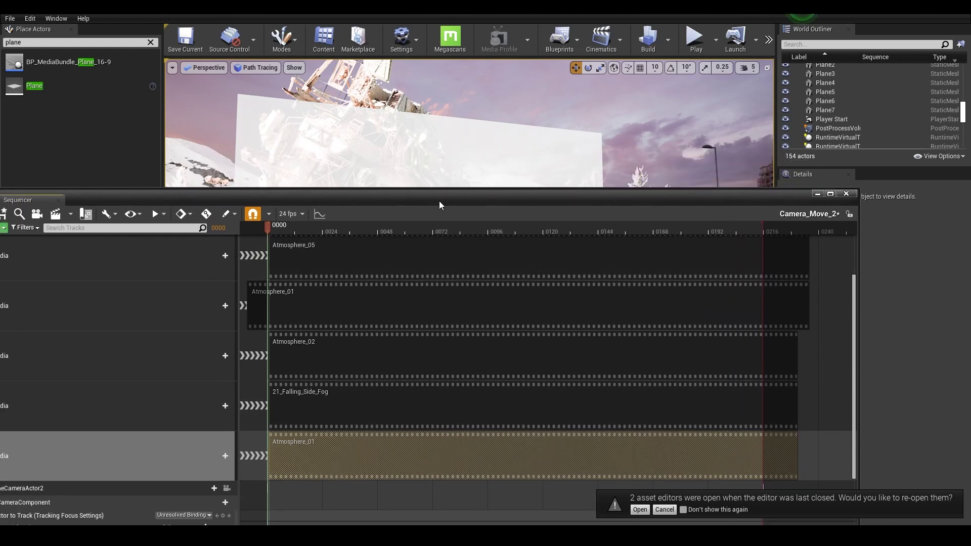
pyautogui.click(394, 228)
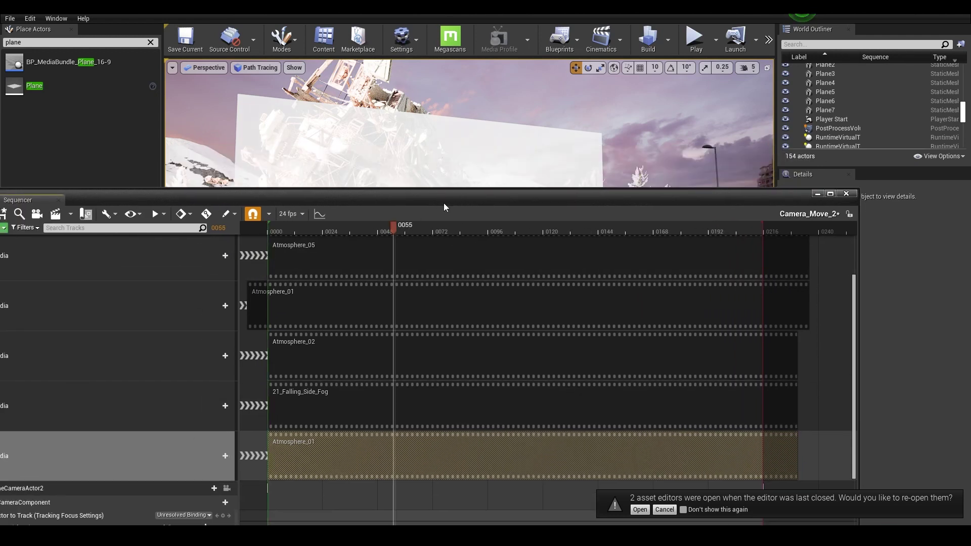
pyautogui.moveTo(459, 203); pyautogui.dragTo(632, 329)
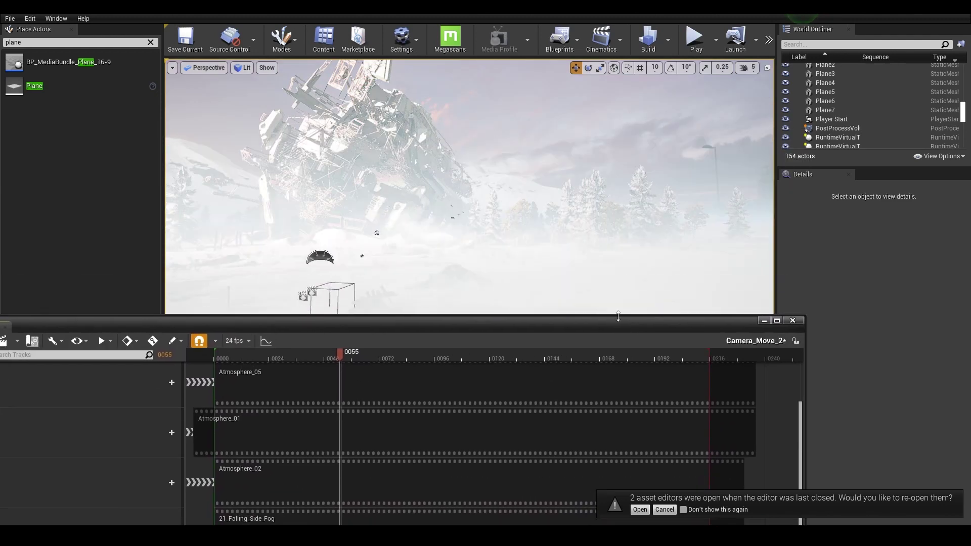
pyautogui.click(382, 360)
pyautogui.click(281, 354)
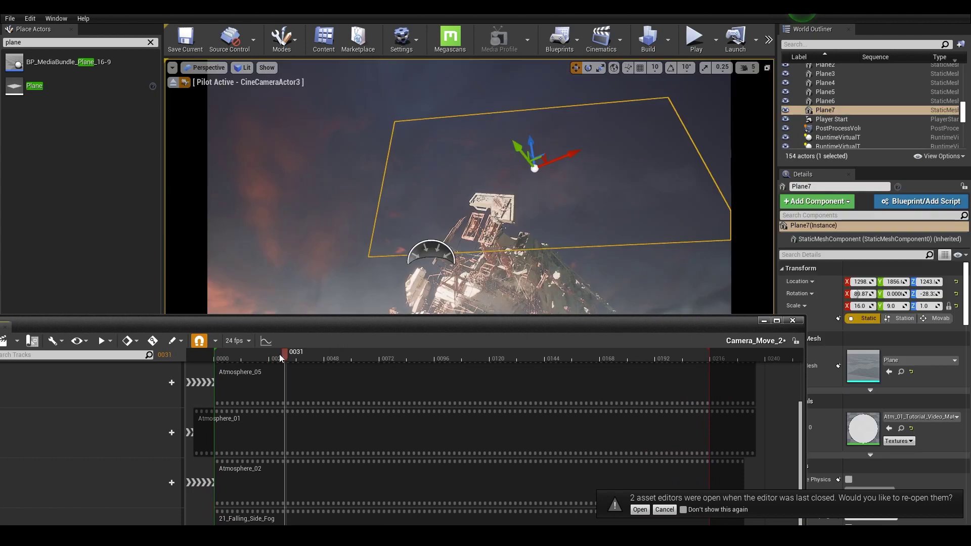
# Scrub the timeline through frames 17, 8 and 75 to preview the fog, and move the Sequencer window lower, clear of the viewport
pyautogui.click(253, 355)
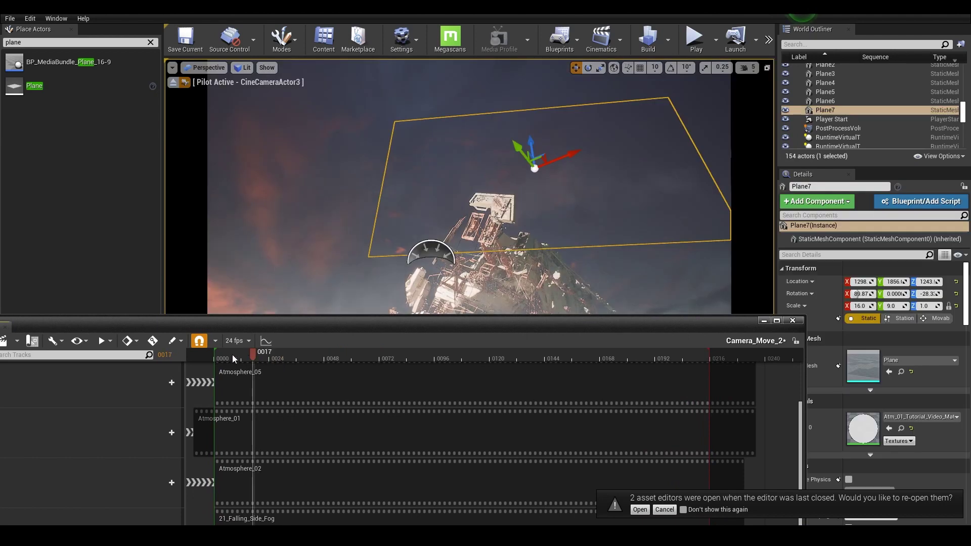
pyautogui.click(233, 355)
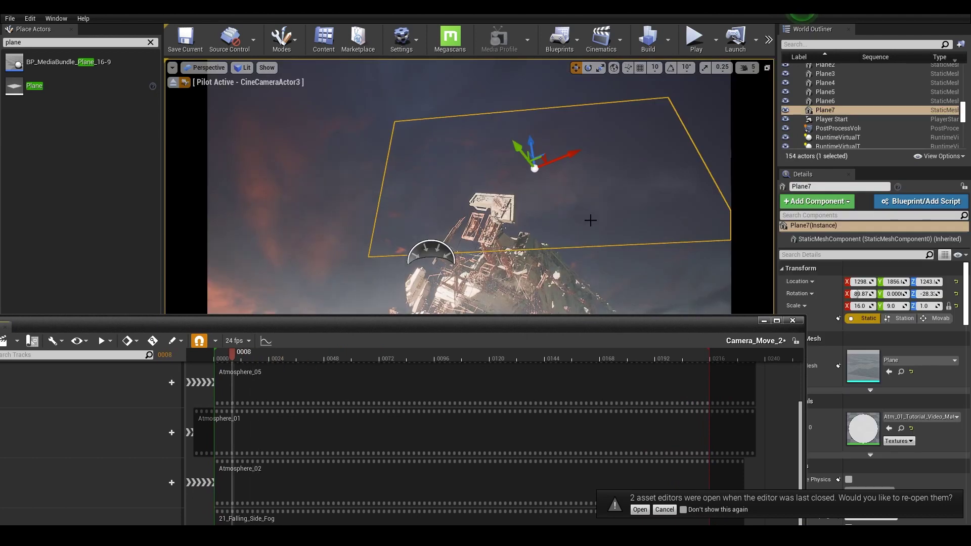
pyautogui.click(388, 359)
pyautogui.moveTo(257, 329); pyautogui.dragTo(603, 266)
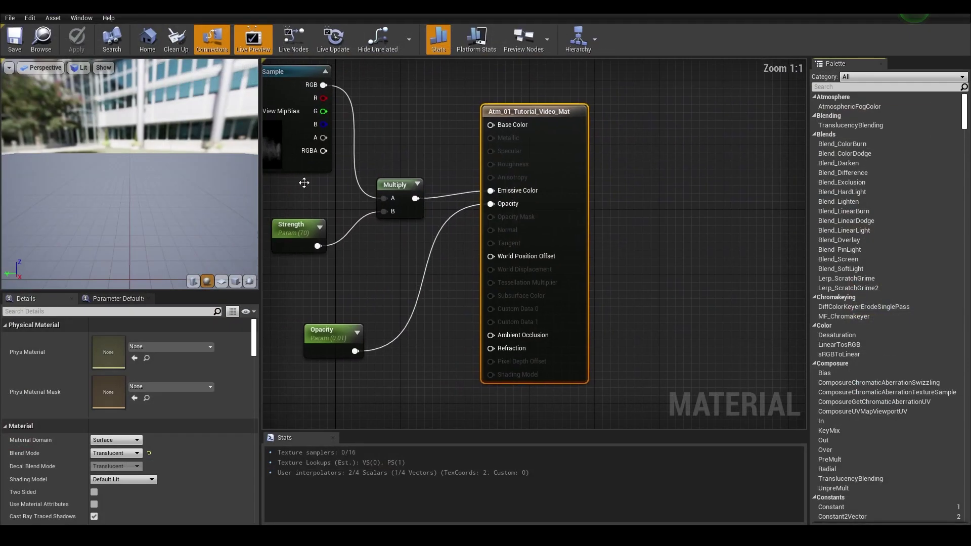
# Set the default value of the Strength parameter in the Atm_01_Tutorial_Video_Mat material to 100
pyautogui.moveTo(304, 172); pyautogui.dragTo(382, 173, button='right')
pyautogui.moveTo(62, 214); pyautogui.dragTo(99, 223)
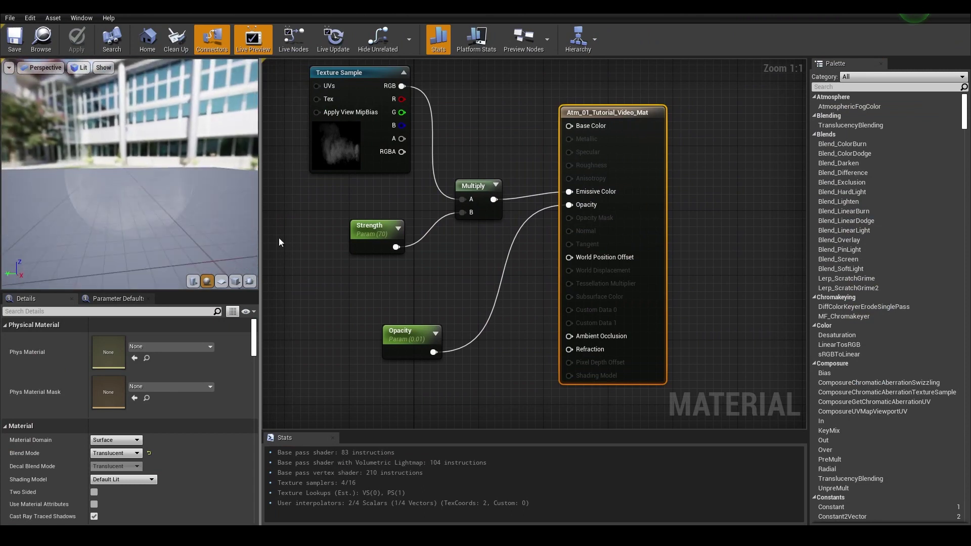
pyautogui.click(372, 235)
pyautogui.click(115, 372)
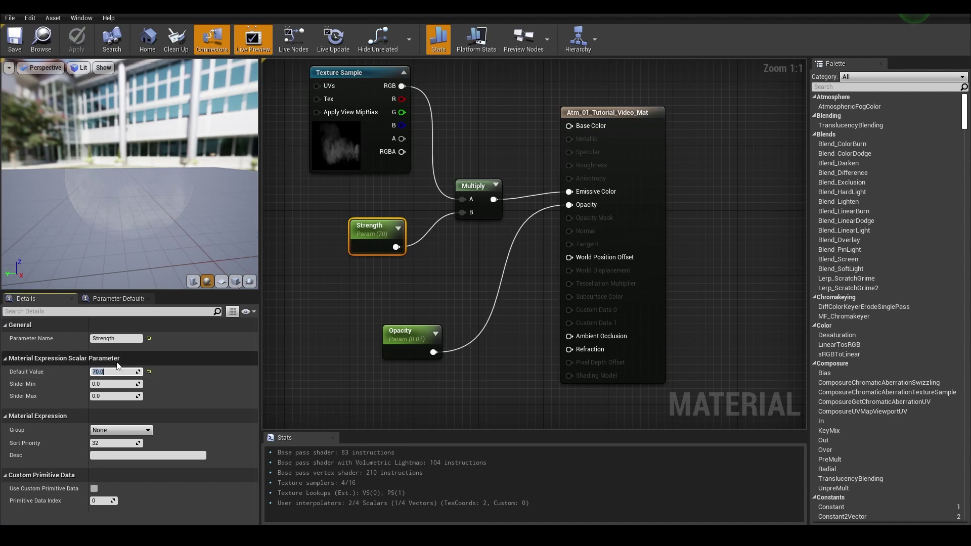
pyautogui.press('Return')
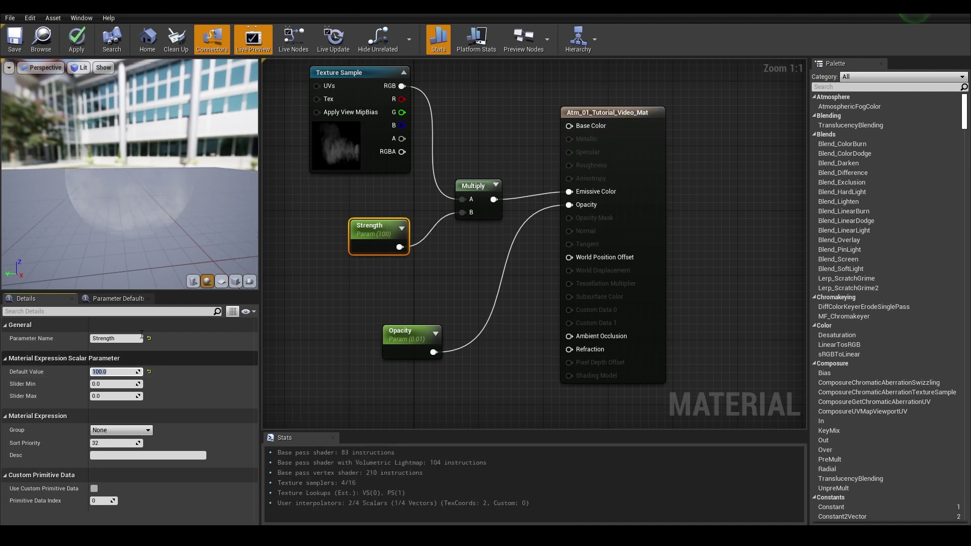
# Make the Atm_01_Tutorial_Video_Mat material Two Sided and save it
pyautogui.click(509, 147)
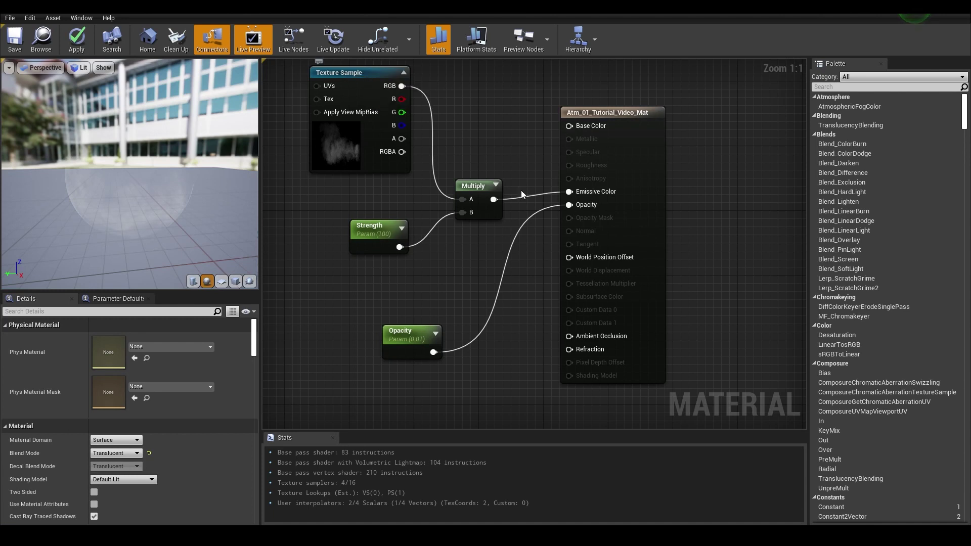
pyautogui.click(597, 112)
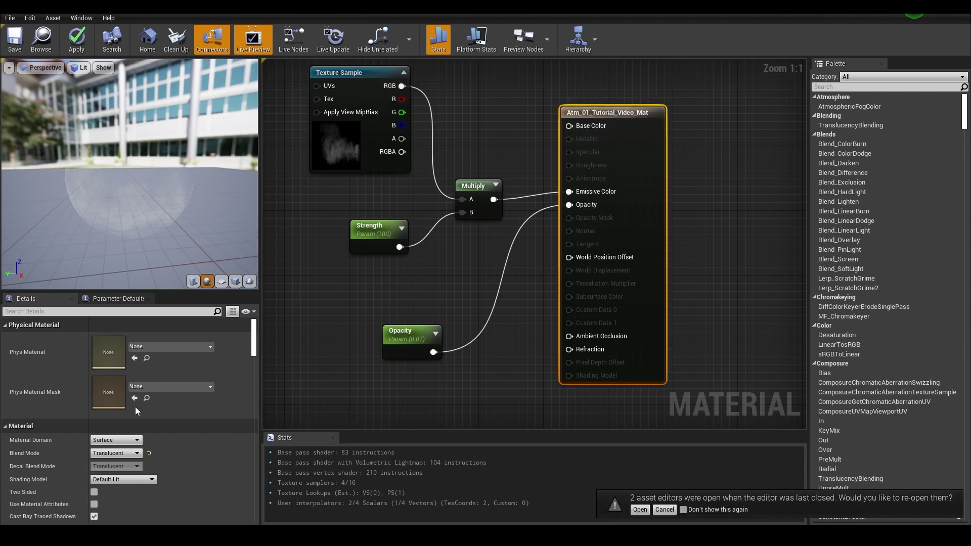
pyautogui.click(94, 491)
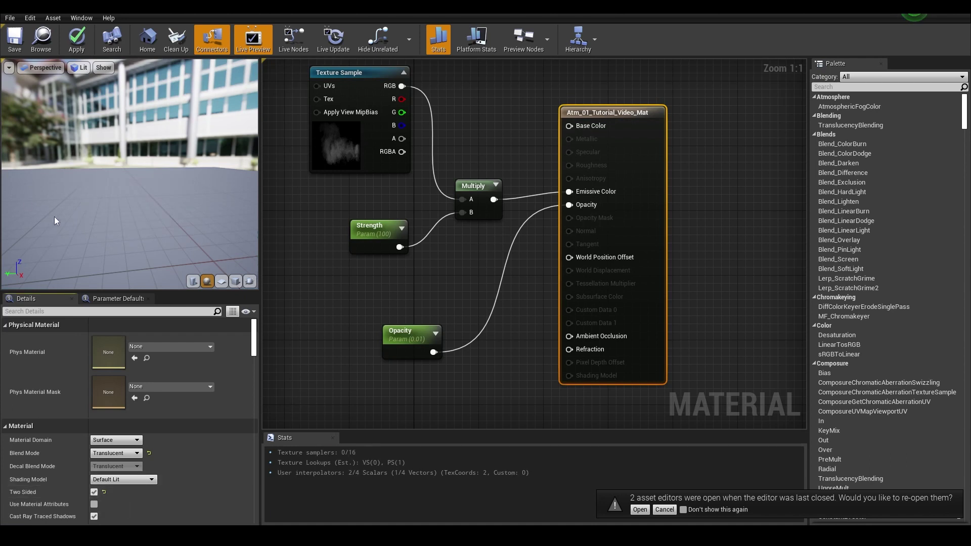
pyautogui.click(15, 40)
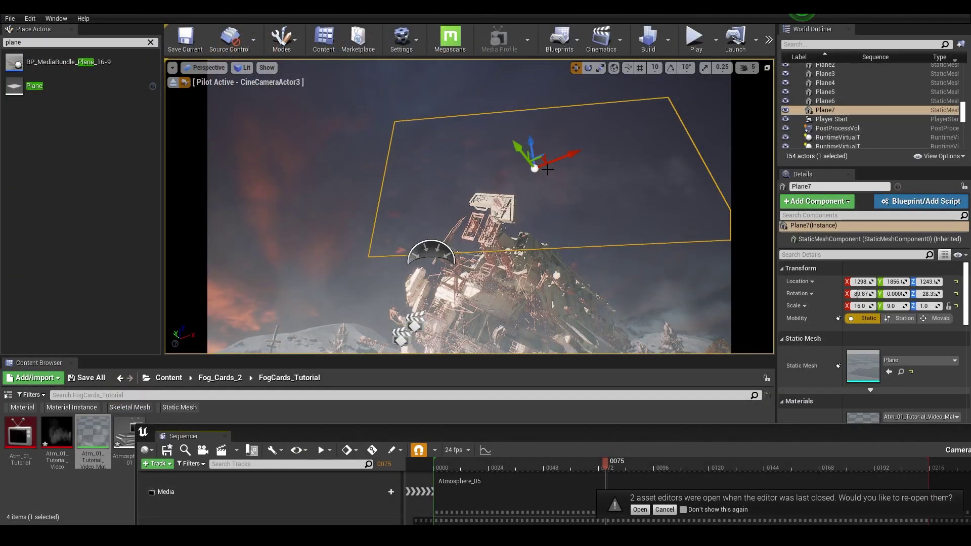
# Try rotating Plane7 to about -205 degrees around the Z axis, undo the rotation and return to the Move tool
pyautogui.press('e')
pyautogui.moveTo(531, 150); pyautogui.dragTo(407, 173)
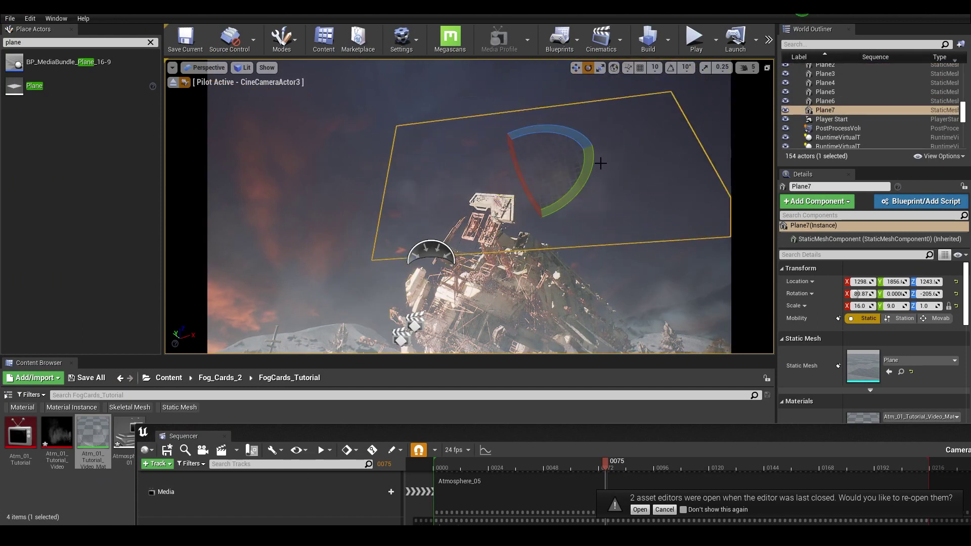
pyautogui.hotkey('ctrl', 'z')
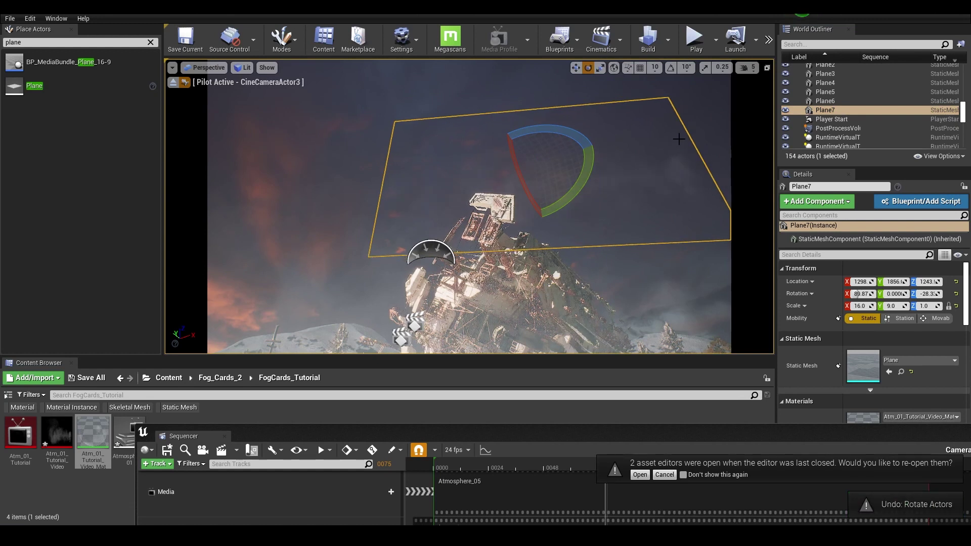
pyautogui.press('w')
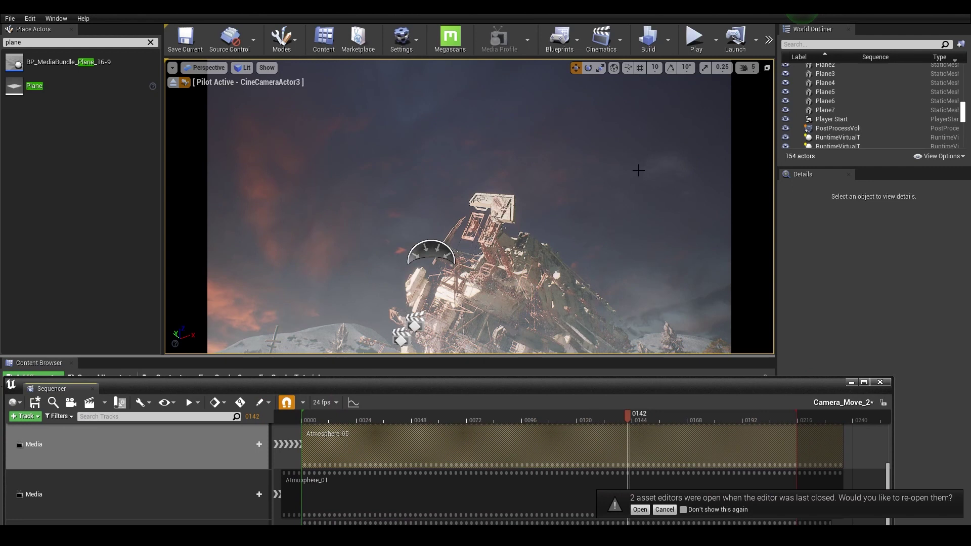
# Select Plane7, move the Sequencer window aside and lower the plane to the snowy ground, at a Z location of about 310
pyautogui.click(661, 166)
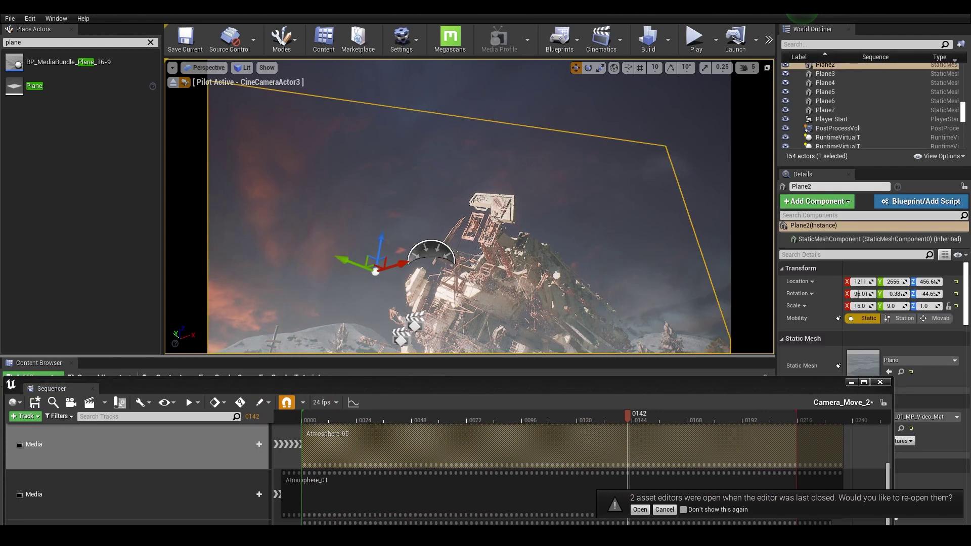
pyautogui.click(695, 147)
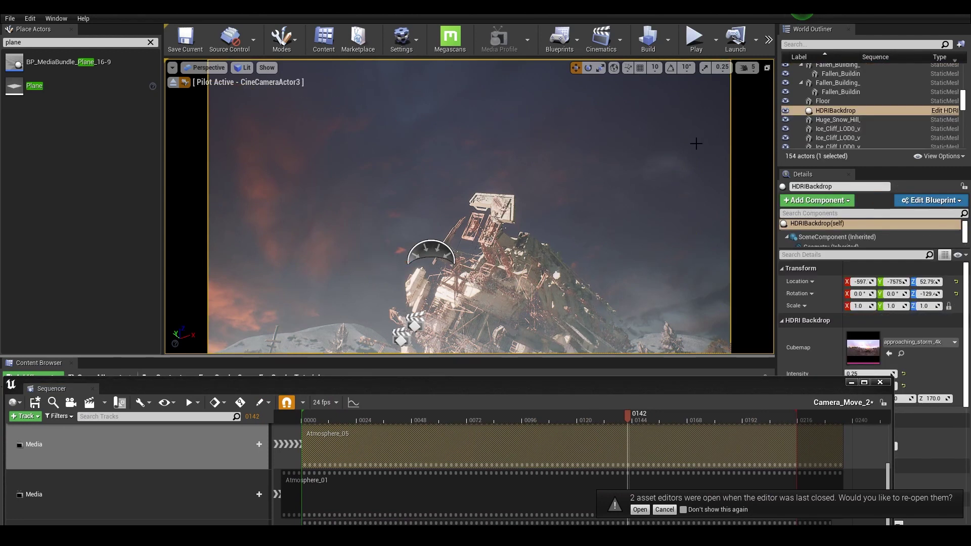
pyautogui.click(561, 229)
pyautogui.scroll(-2, 842, 104)
pyautogui.click(829, 107)
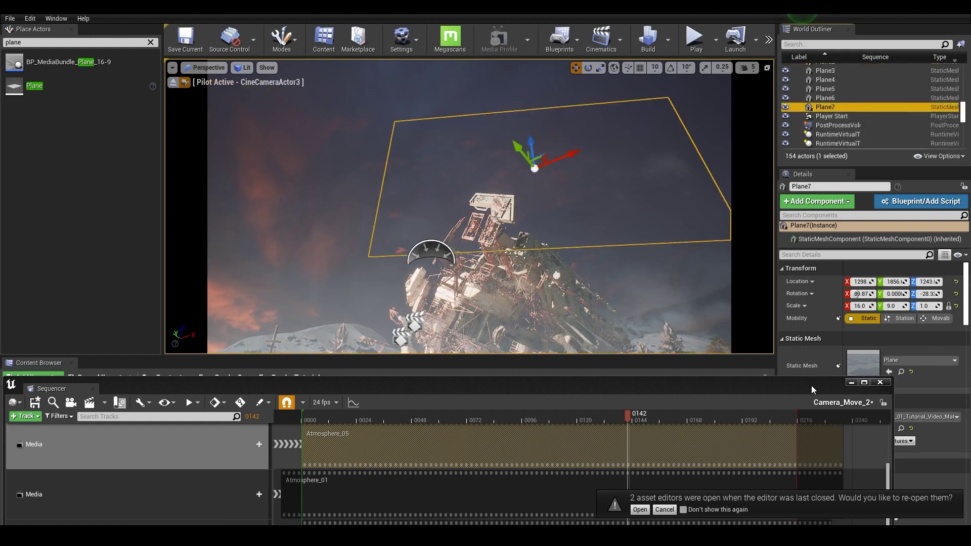
pyautogui.moveTo(812, 390); pyautogui.dragTo(508, 417)
pyautogui.moveTo(531, 151); pyautogui.dragTo(565, 353)
pyautogui.moveTo(565, 352); pyautogui.dragTo(538, 368, button='right')
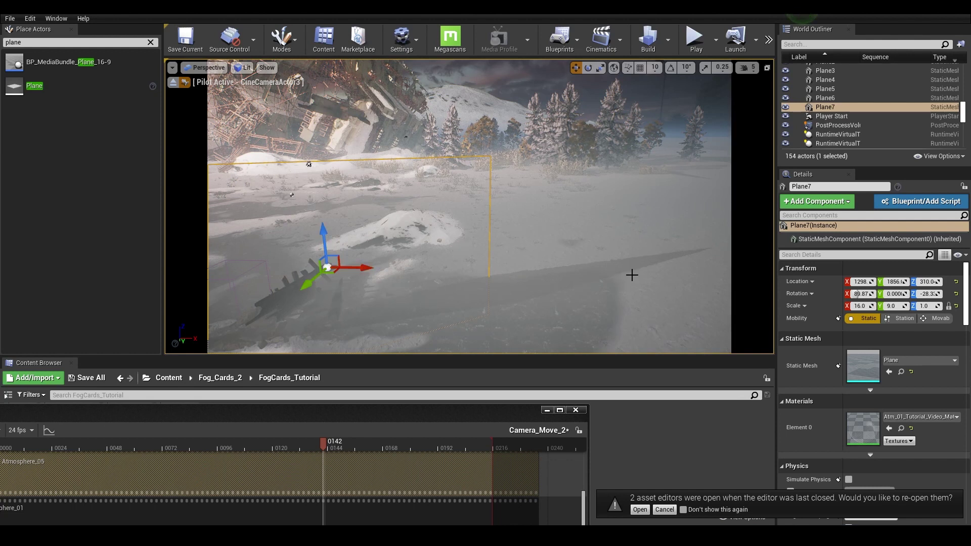
# Turn off Cast Shadow for Plane7 and raise the plane back up along the Z axis
pyautogui.click(824, 256)
pyautogui.write('cast')
pyautogui.click(848, 281)
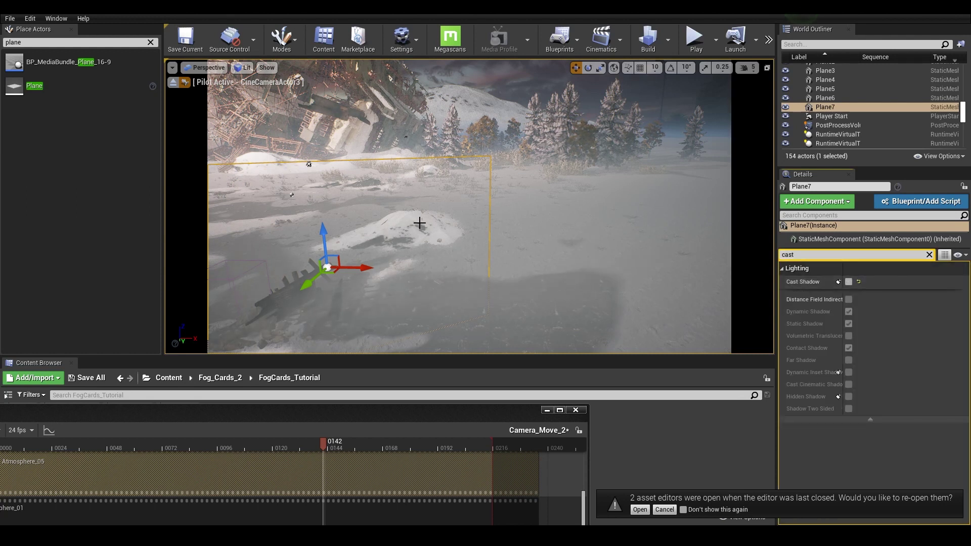
pyautogui.moveTo(322, 230); pyautogui.dragTo(317, 142)
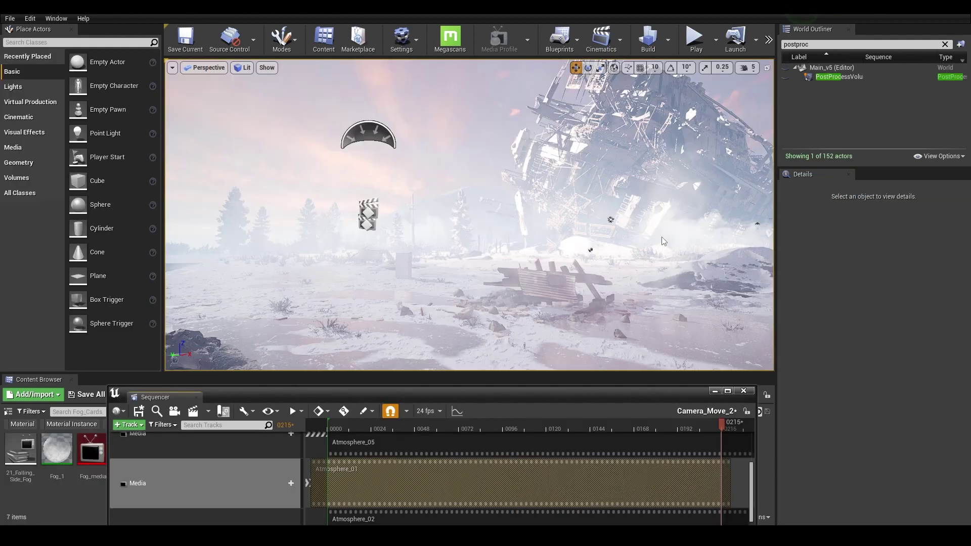
# Move the Sequencer window up over the viewport and extend the end of the Atmosphere_01 section by 10 frames to frame 231
pyautogui.moveTo(670, 396); pyautogui.dragTo(632, 281)
pyautogui.moveTo(716, 375); pyautogui.dragTo(780, 377)
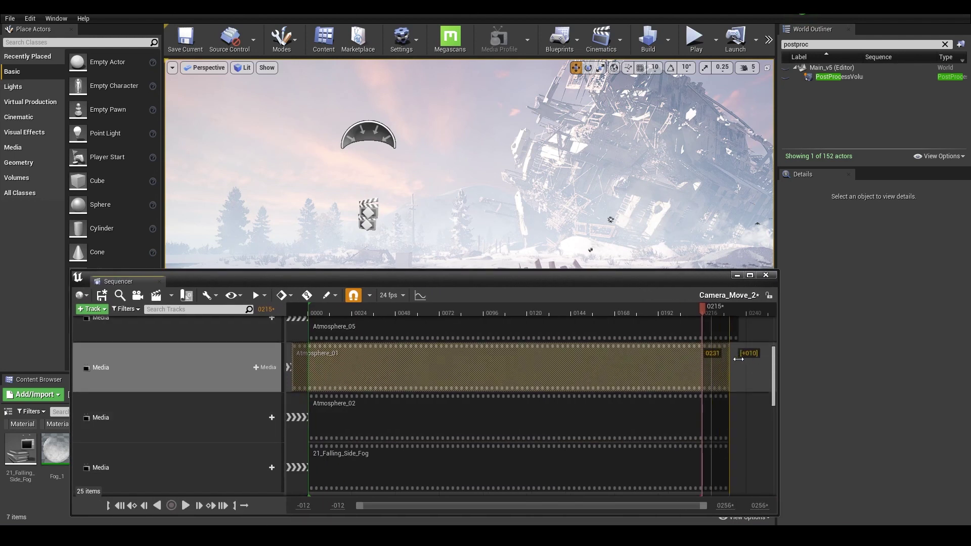